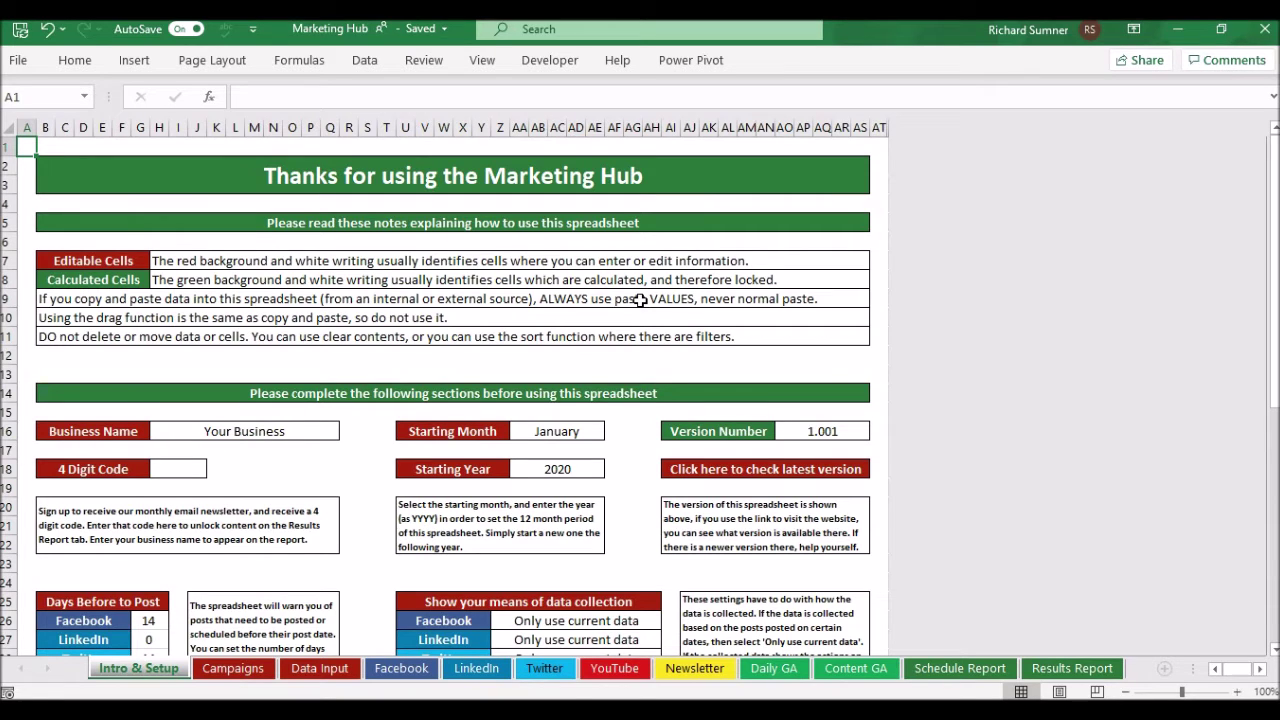
Step: Review the introductory notes and the starting month and starting year settings on the Intro & Setup sheet
scroll(639, 300, "down", 2)
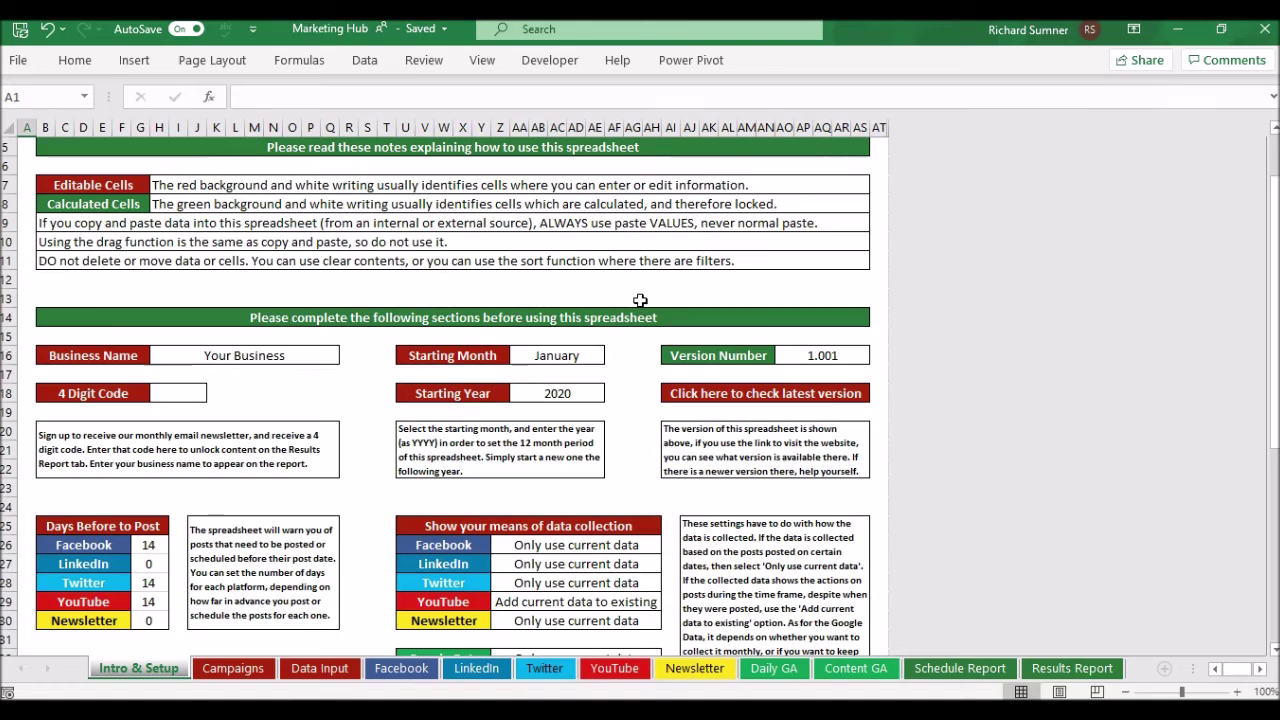
scroll(639, 300, "up", 2)
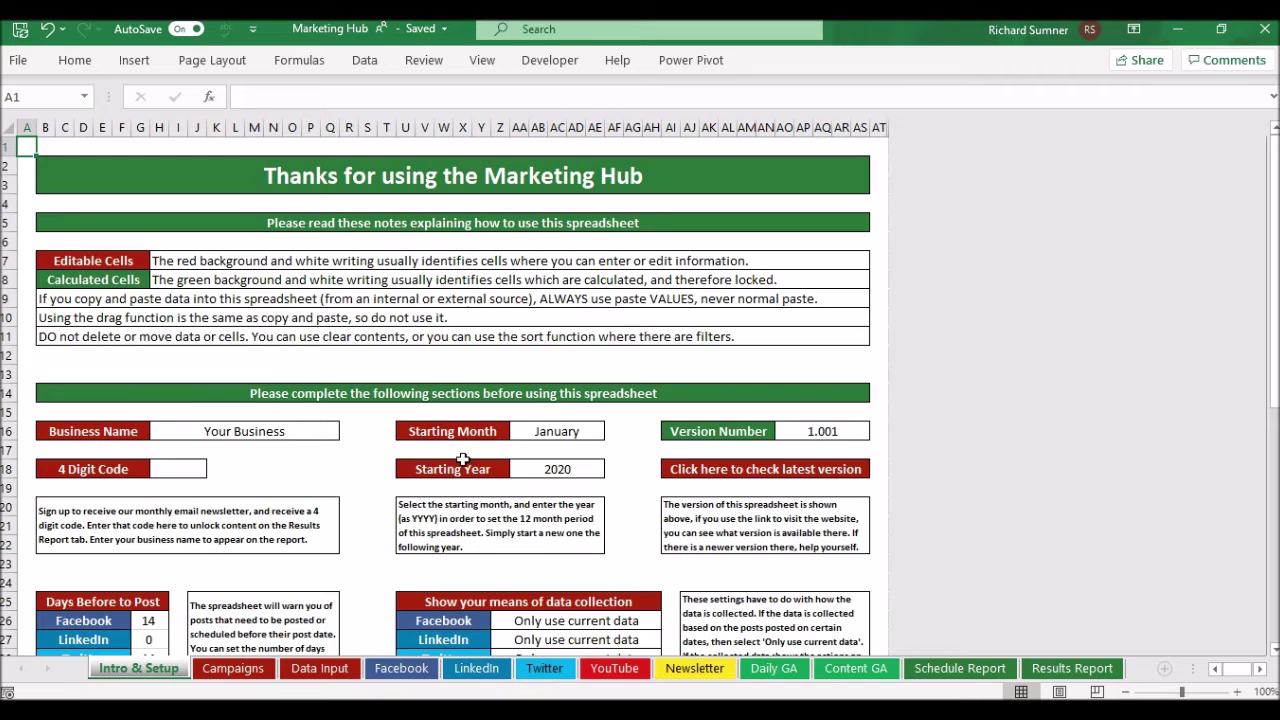
left_click(562, 432)
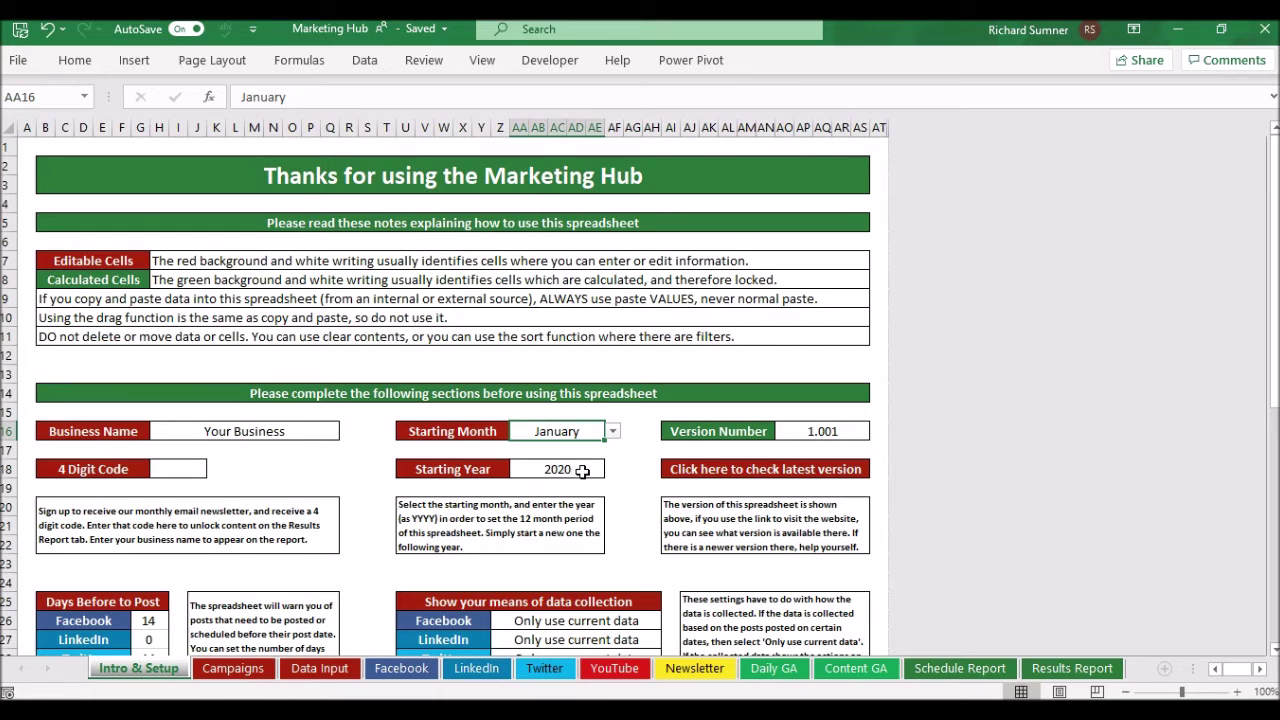
left_click(585, 470)
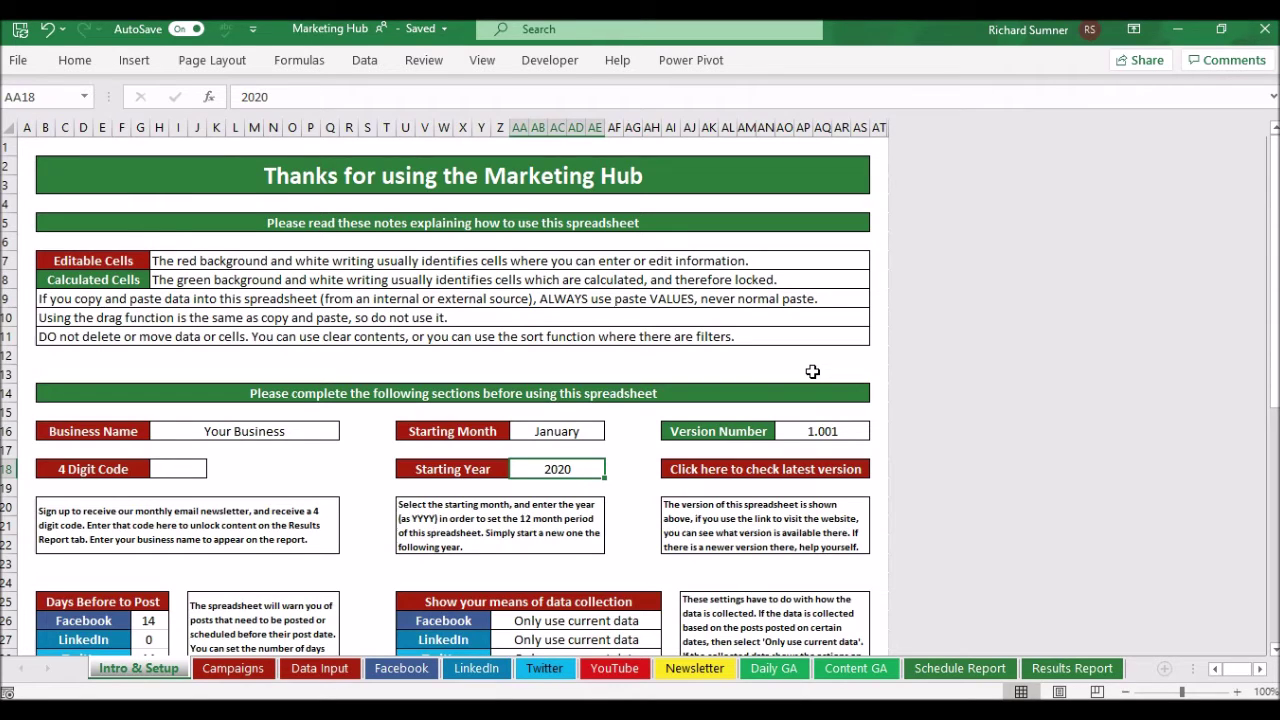
Step: Copy the Starting Month value and paste it back into the same cell as values only
right_click(564, 429)
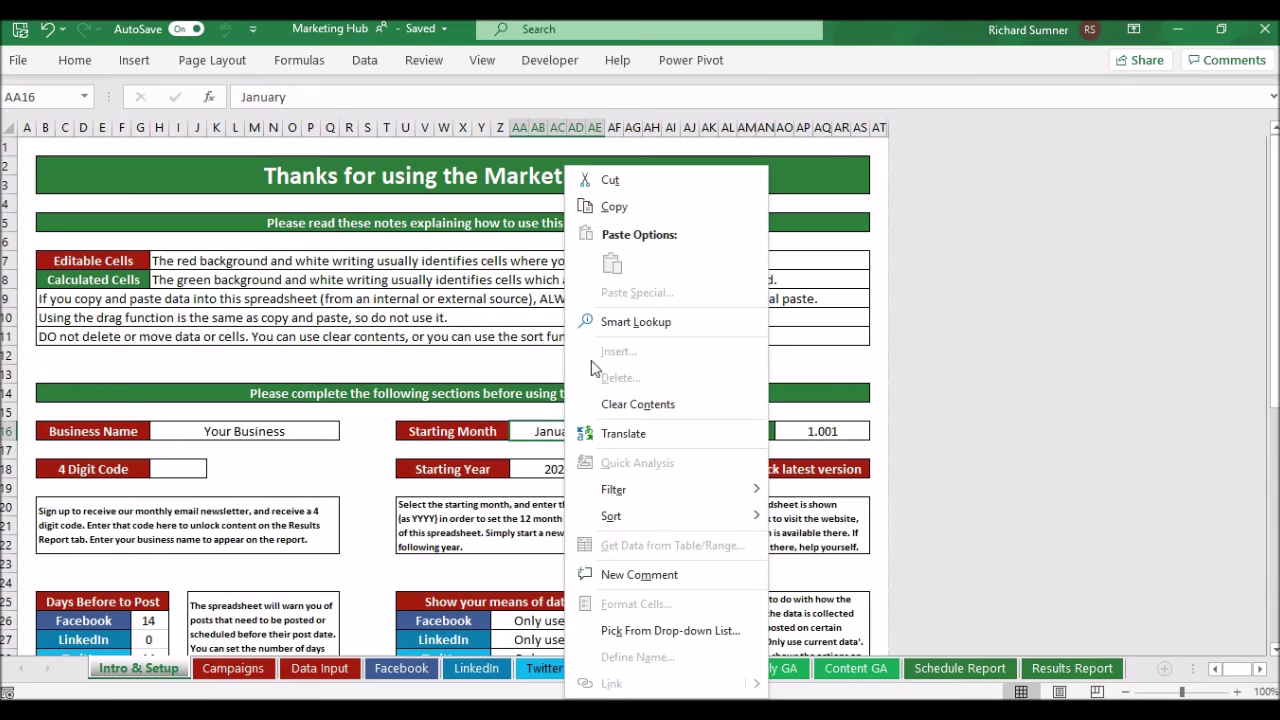
left_click(632, 208)
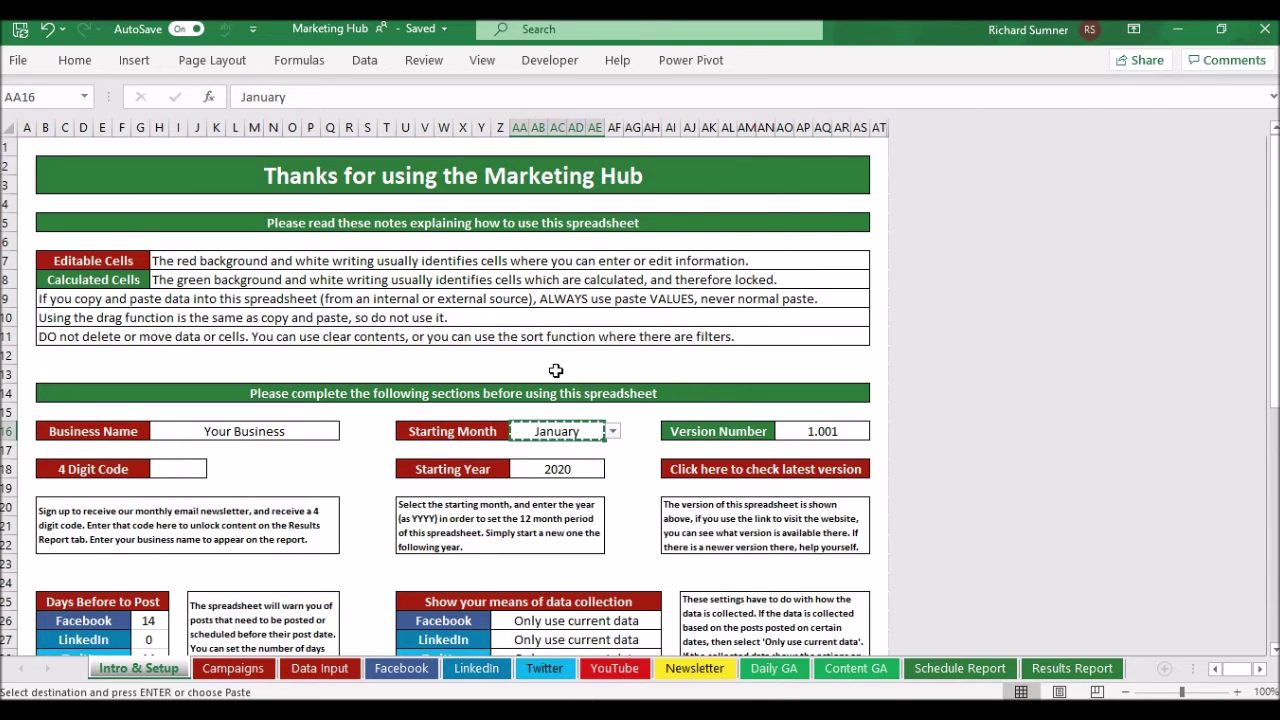
right_click(556, 437)
left_click(602, 264)
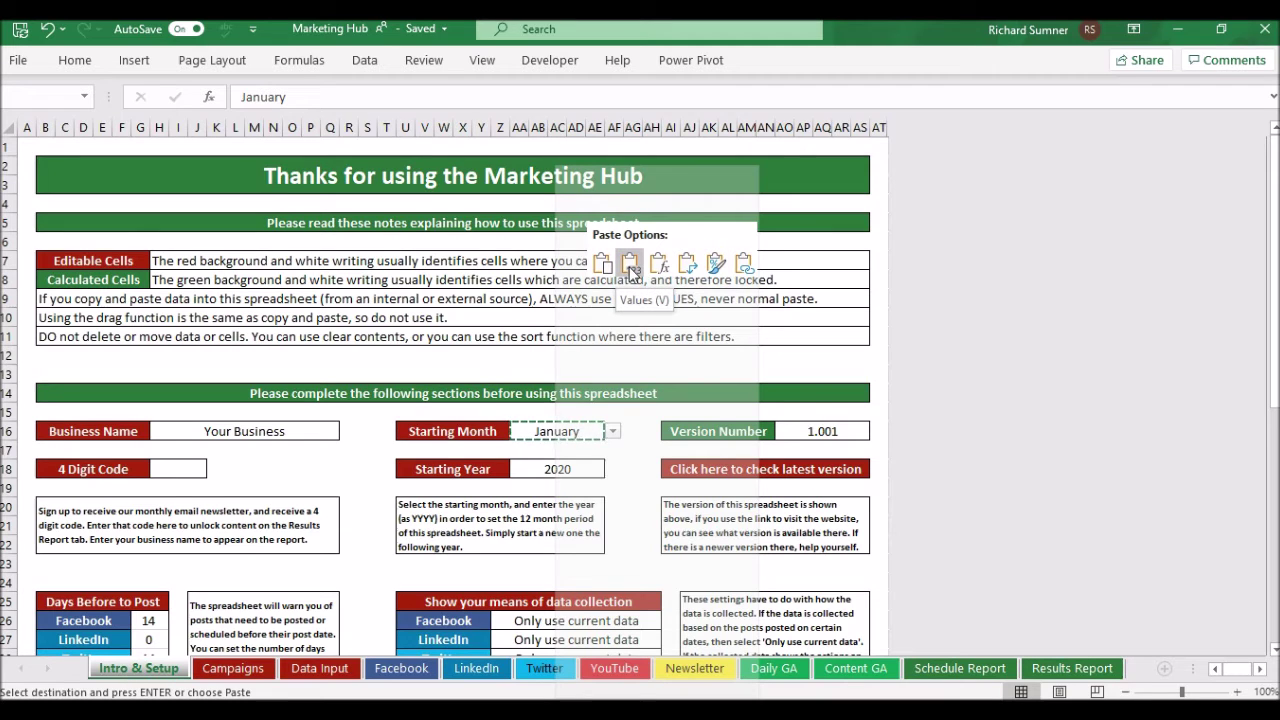
left_click(630, 266)
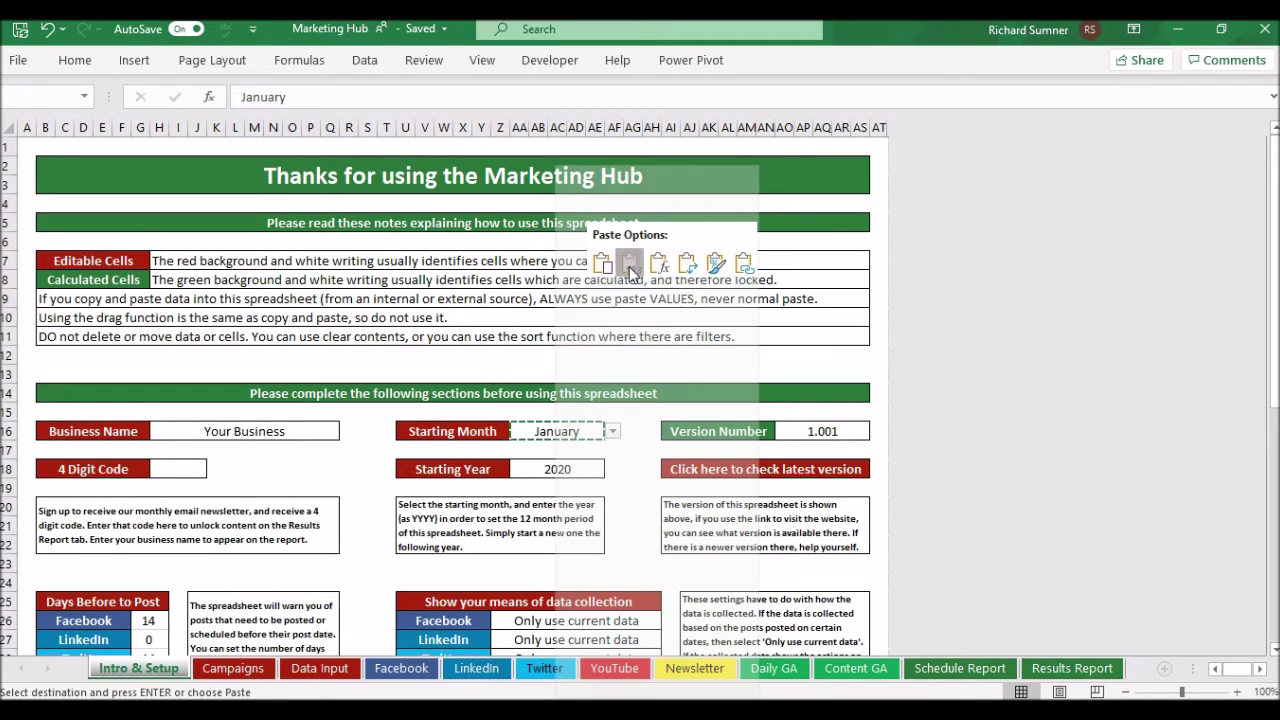
key("Escape")
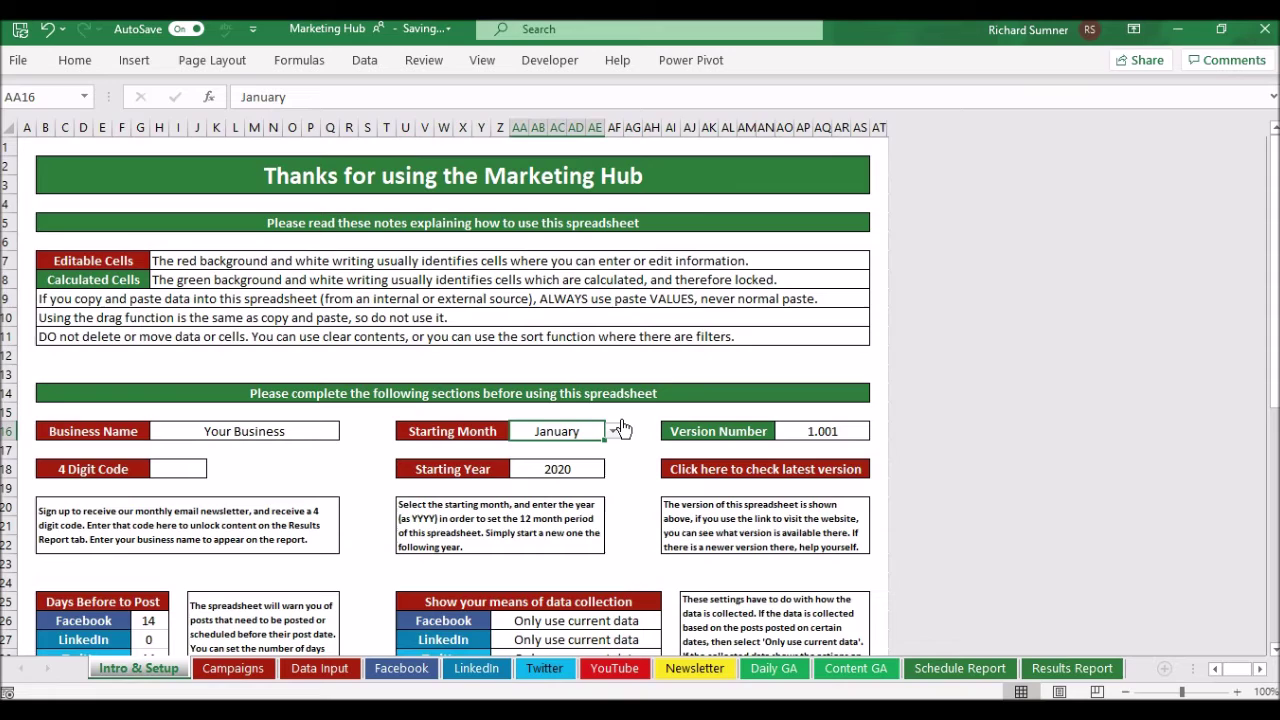
left_click(646, 472)
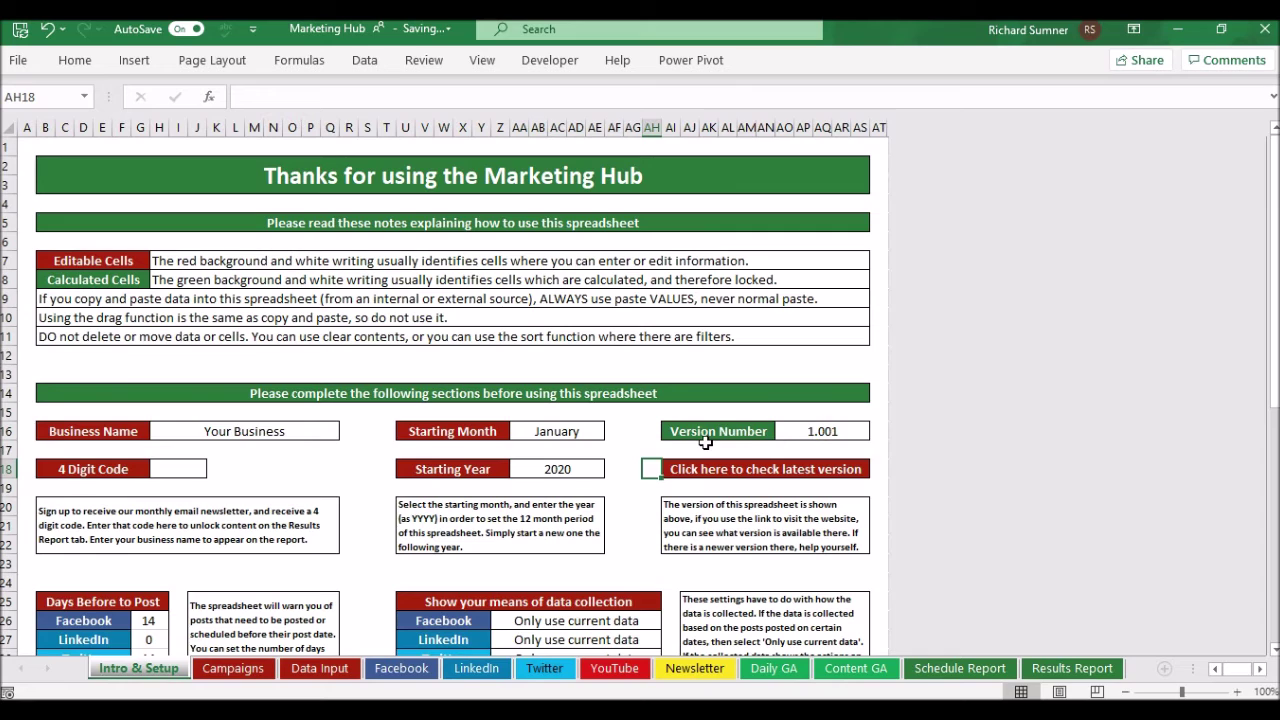
scroll(705, 441, "down", 2)
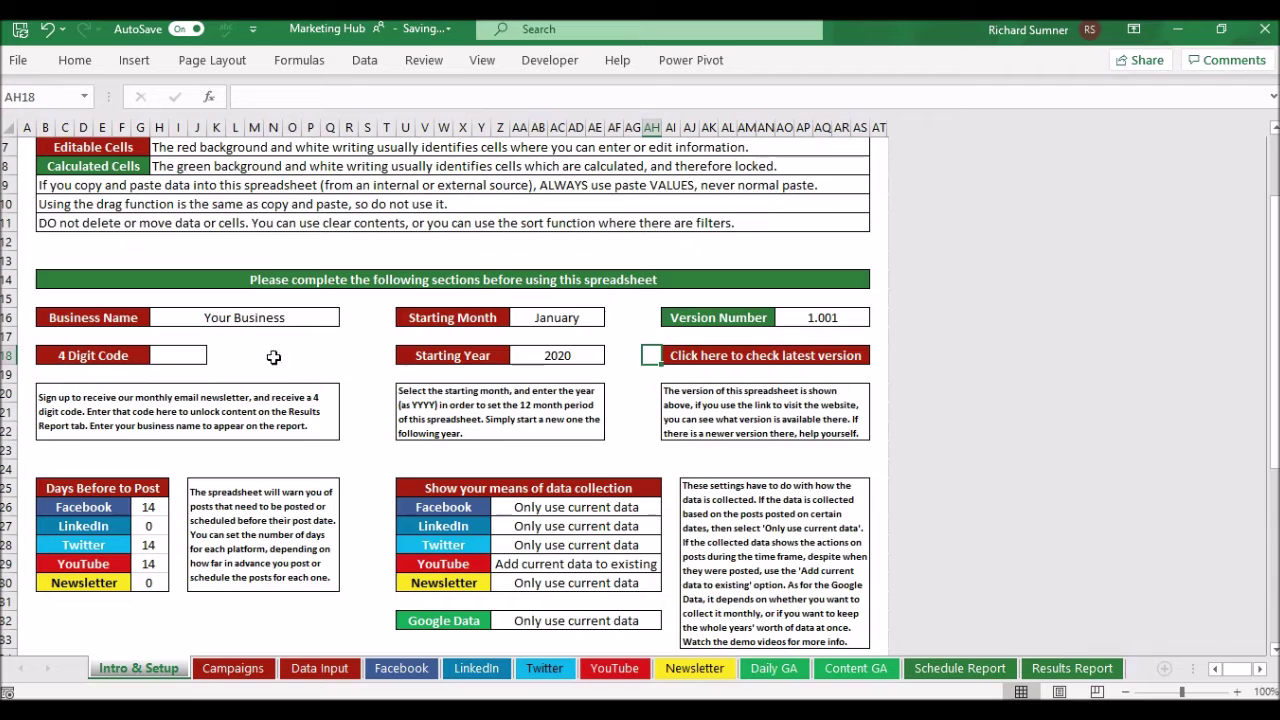
left_click(340, 370)
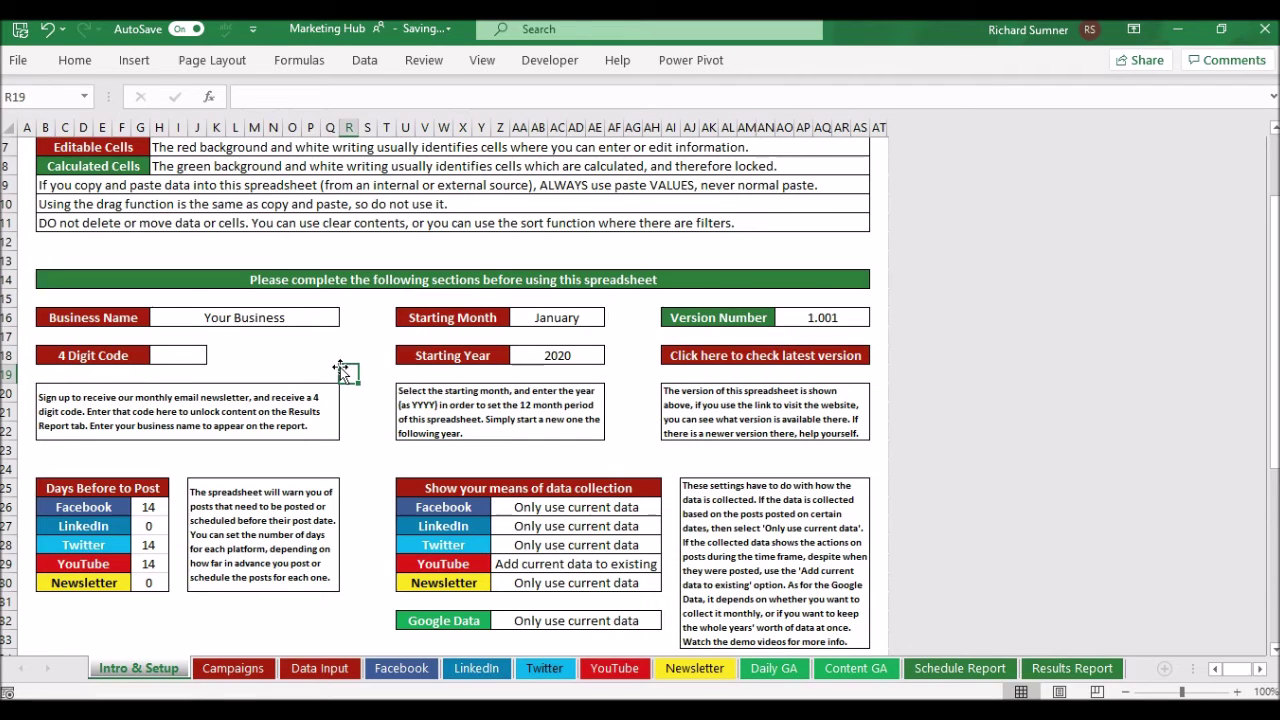
key("Left")
key("Left")
key("Left")
key("Left")
key("Left")
key("Left")
key("Left")
key("Left")
key("Left")
key("Left")
key("Left")
key("Left")
key("Left")
key("Left")
key("Left")
key("Left")
key("Left")
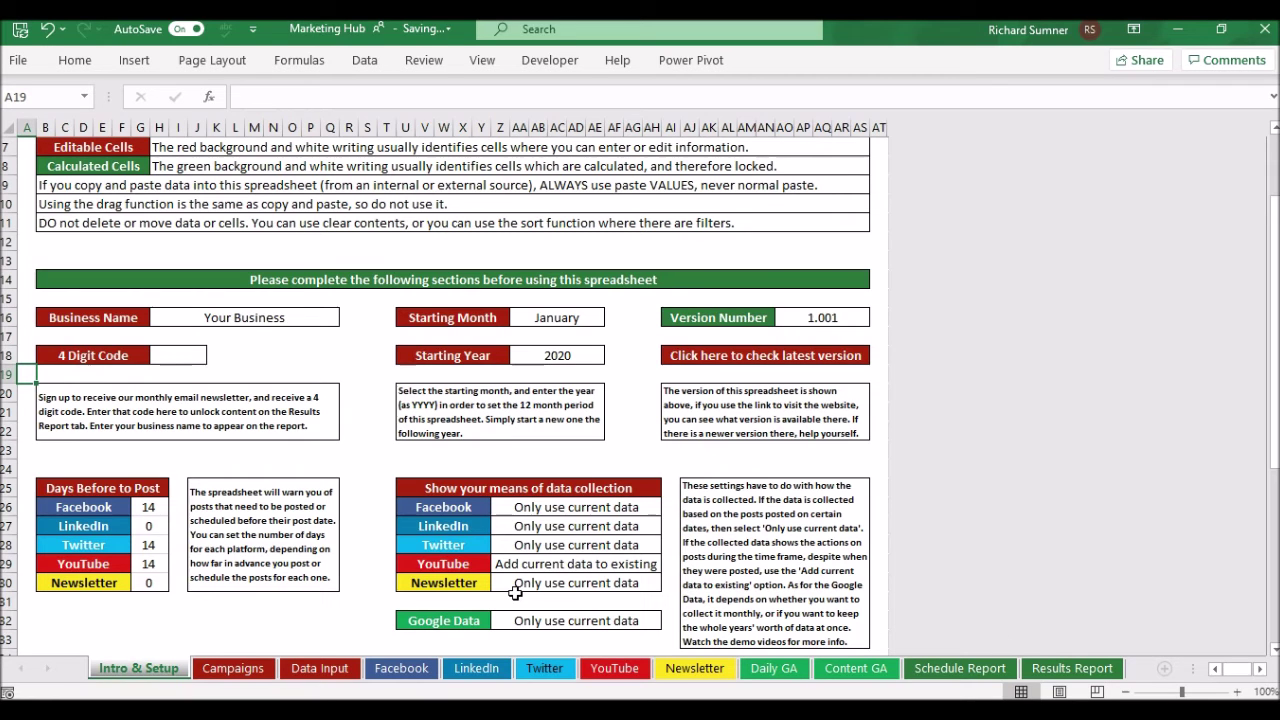
scroll(300, 488, "down", 1)
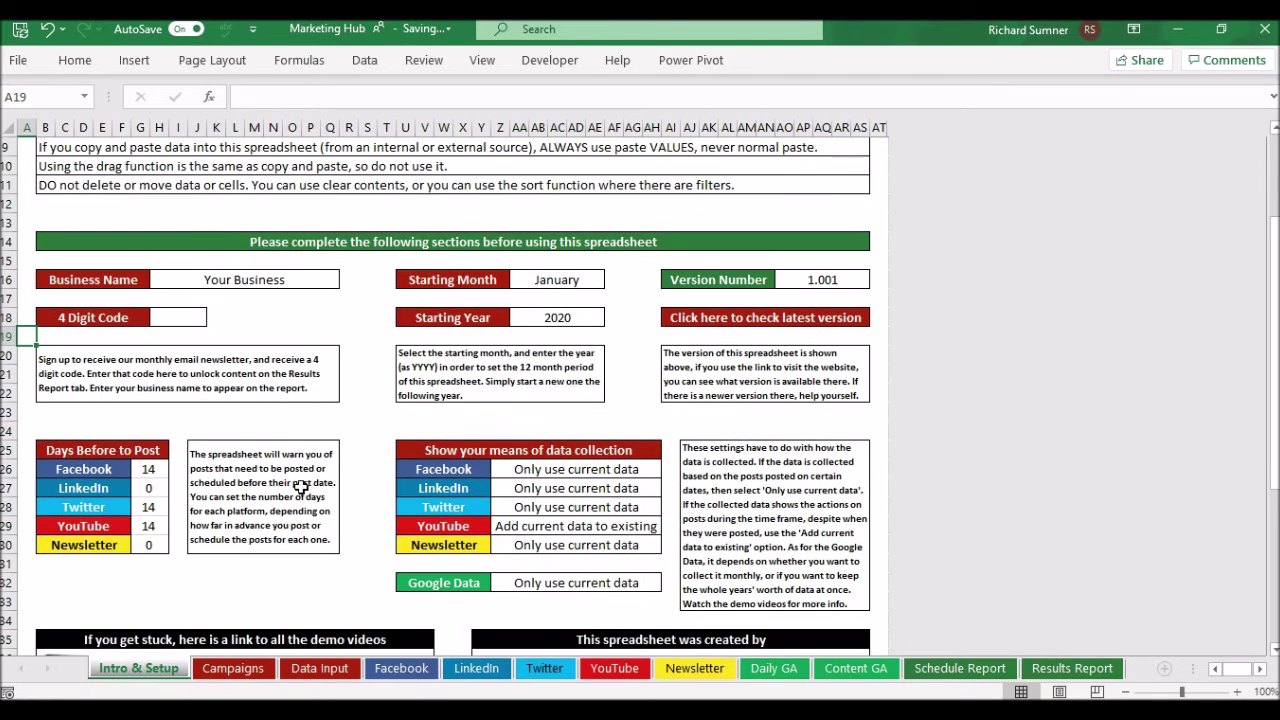
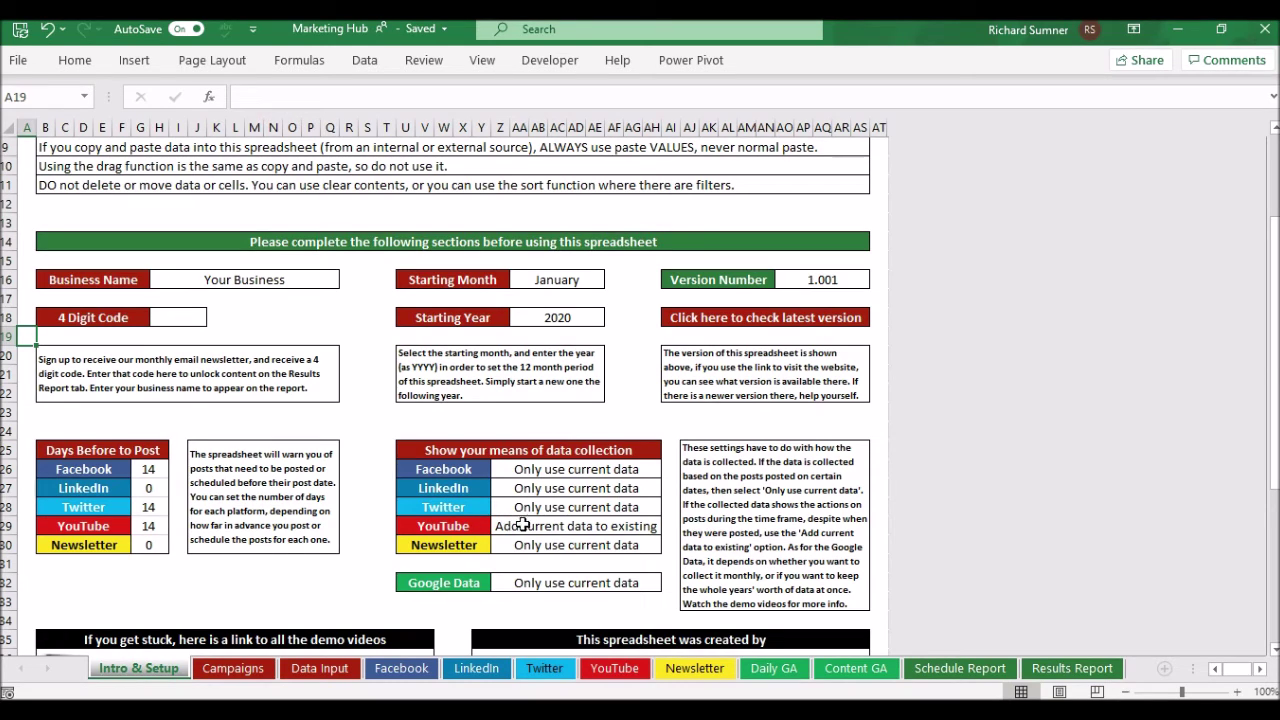
Step: Inspect the means of data collection options for YouTube and the Newsletter setting beneath it
left_click(645, 530)
left_click(668, 527)
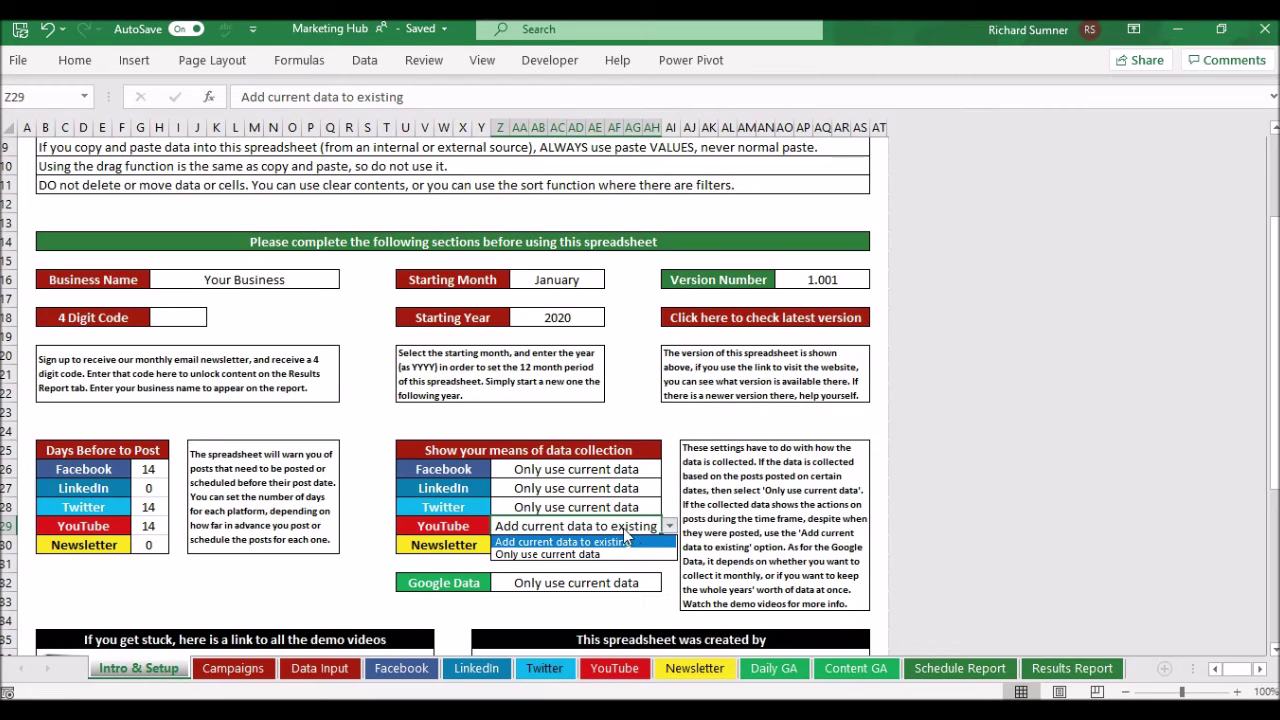
left_click(623, 528)
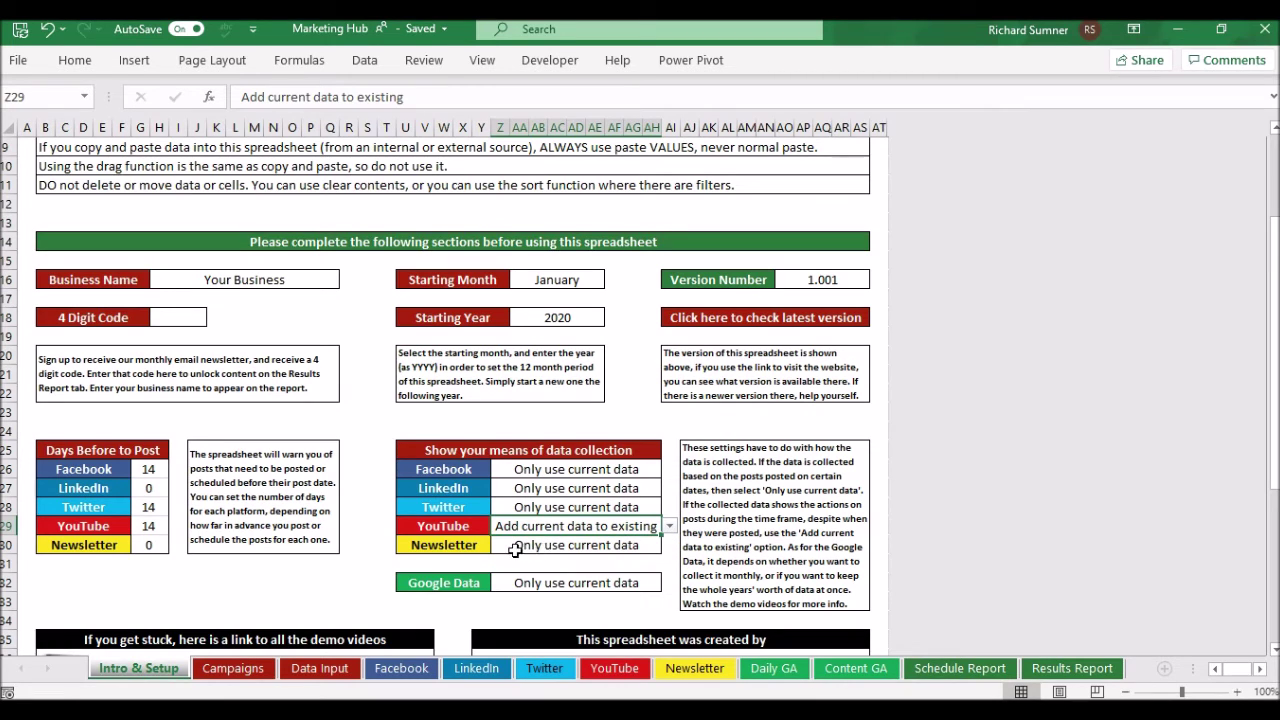
left_click(480, 547)
left_click(546, 552)
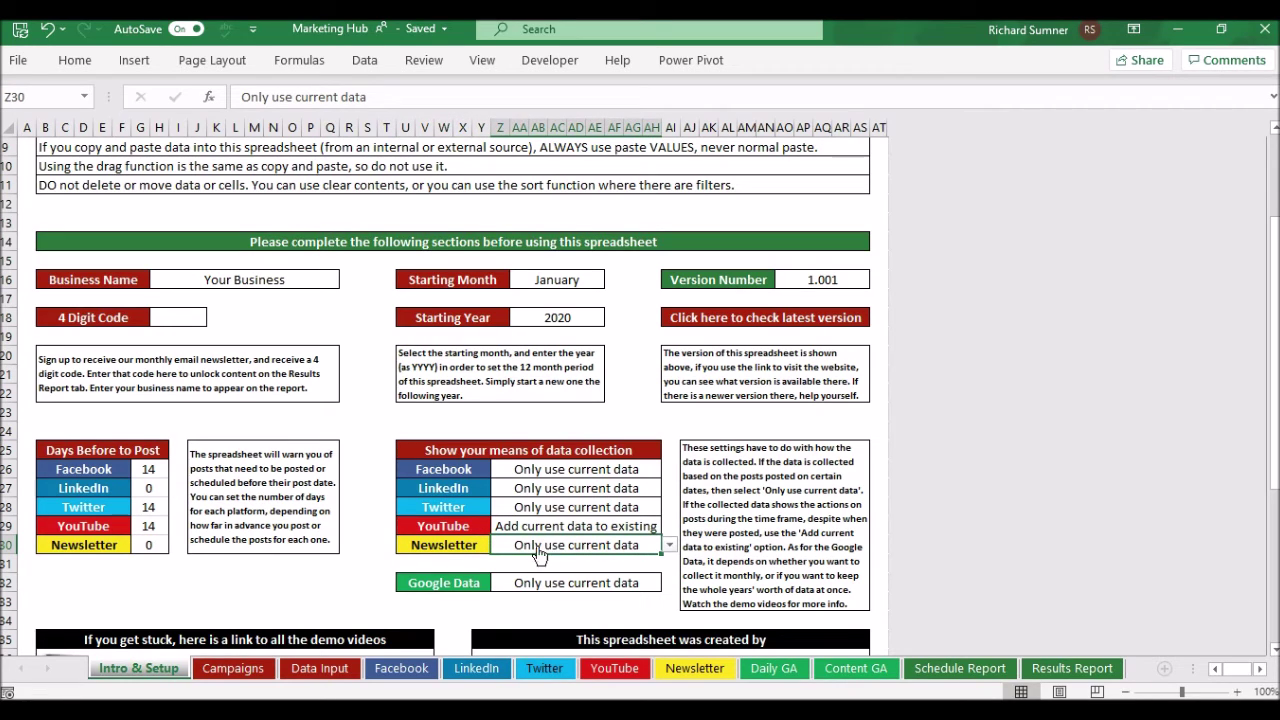
left_click(478, 540)
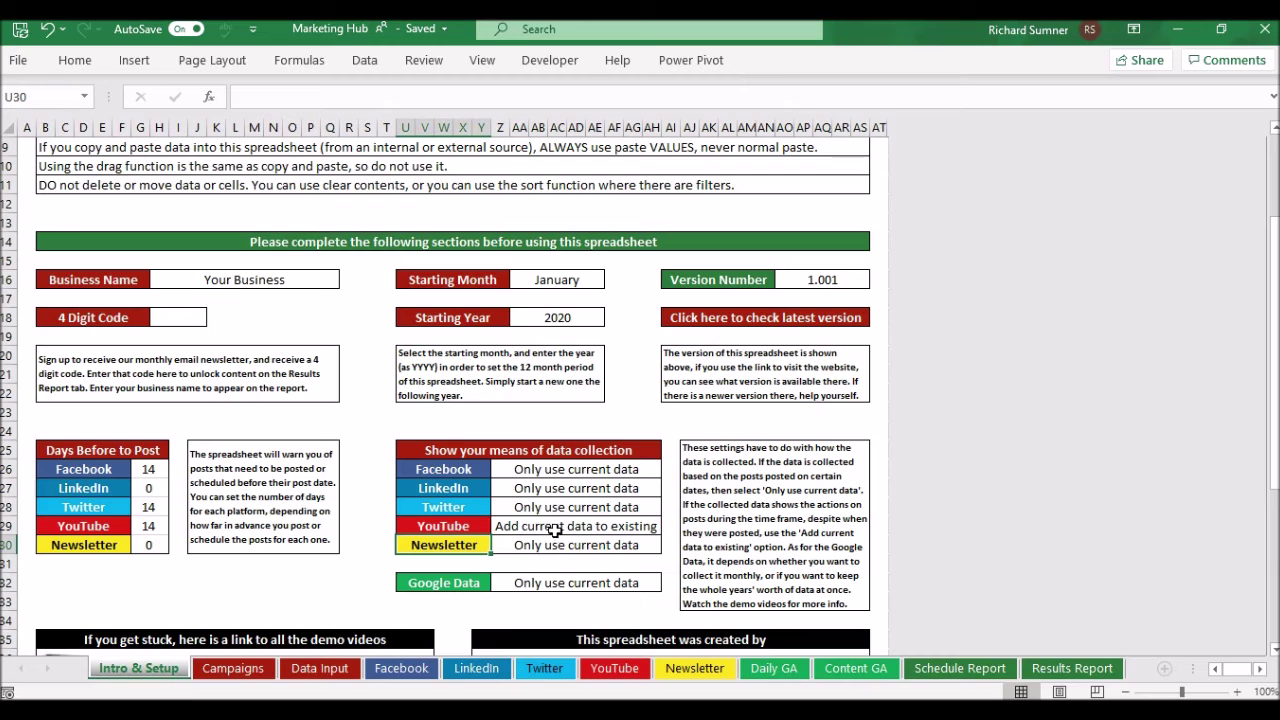
Step: Inspect the collection options for Google Data and check the Last Date Data Collected field on the Content GA sheet
left_click(554, 562)
key("Left")
key("Left")
key("Left")
key("Left")
key("Left")
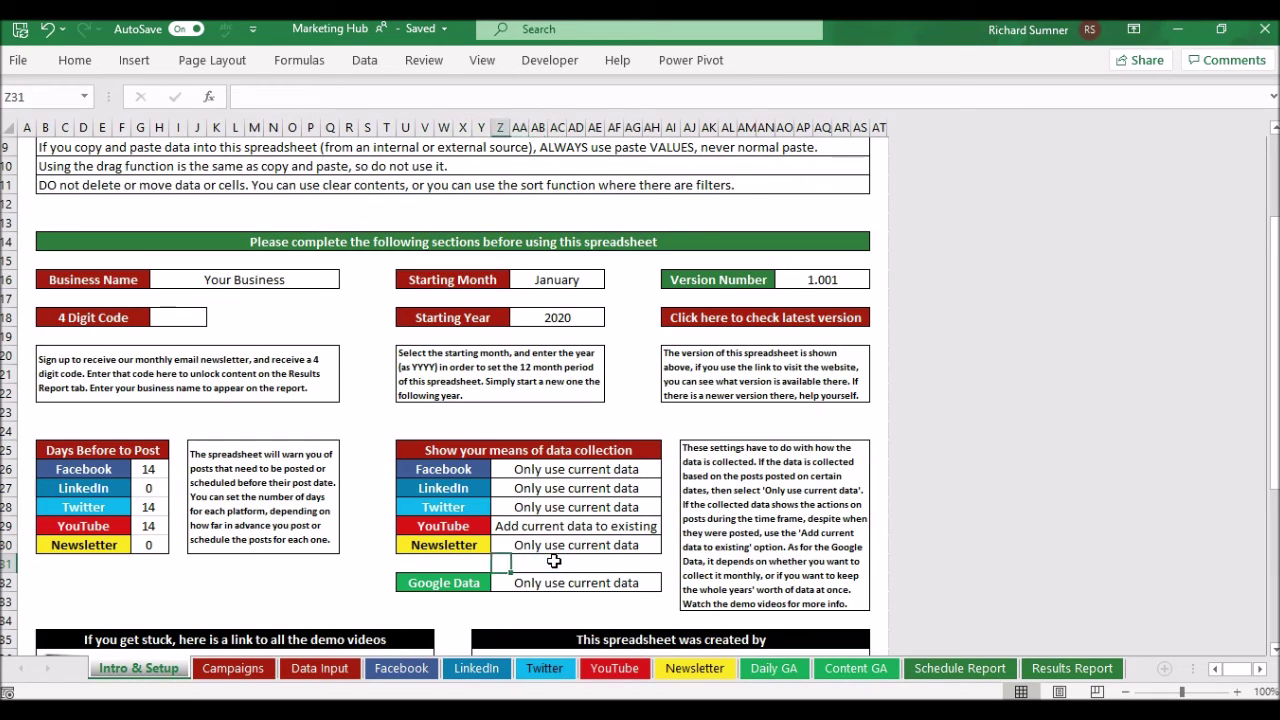
key("Down")
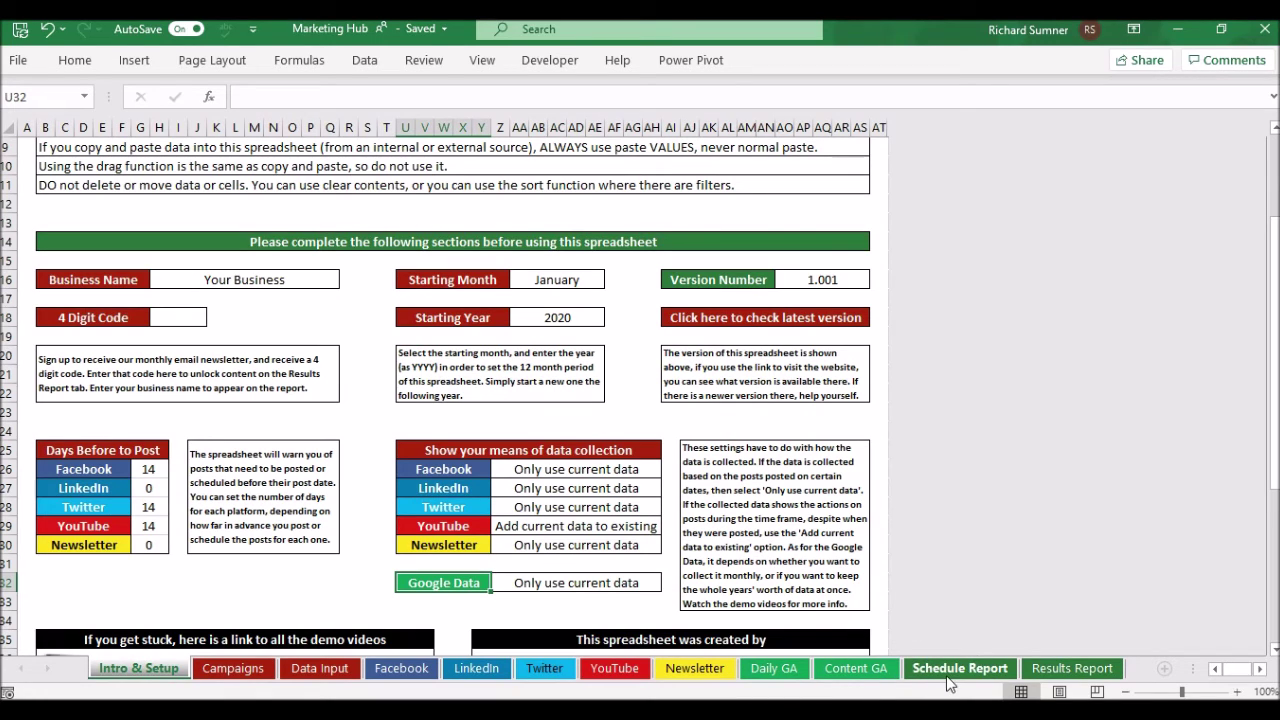
left_click(602, 587)
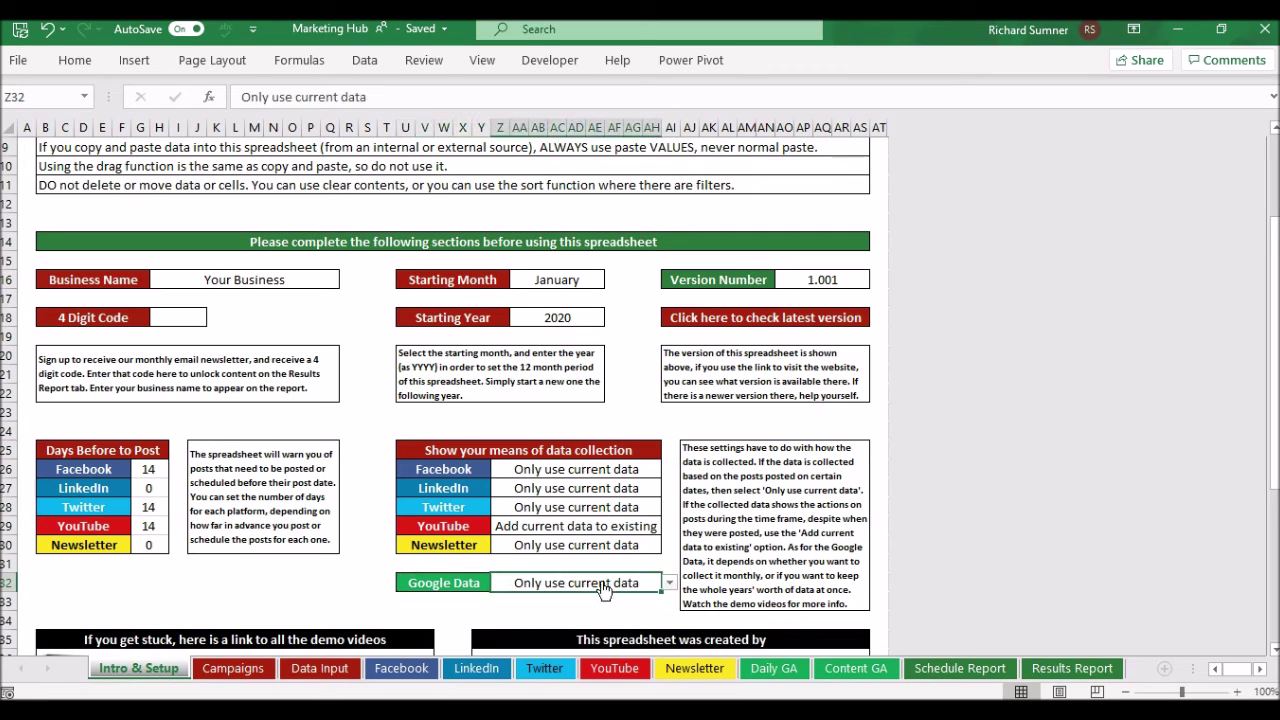
left_click(669, 583)
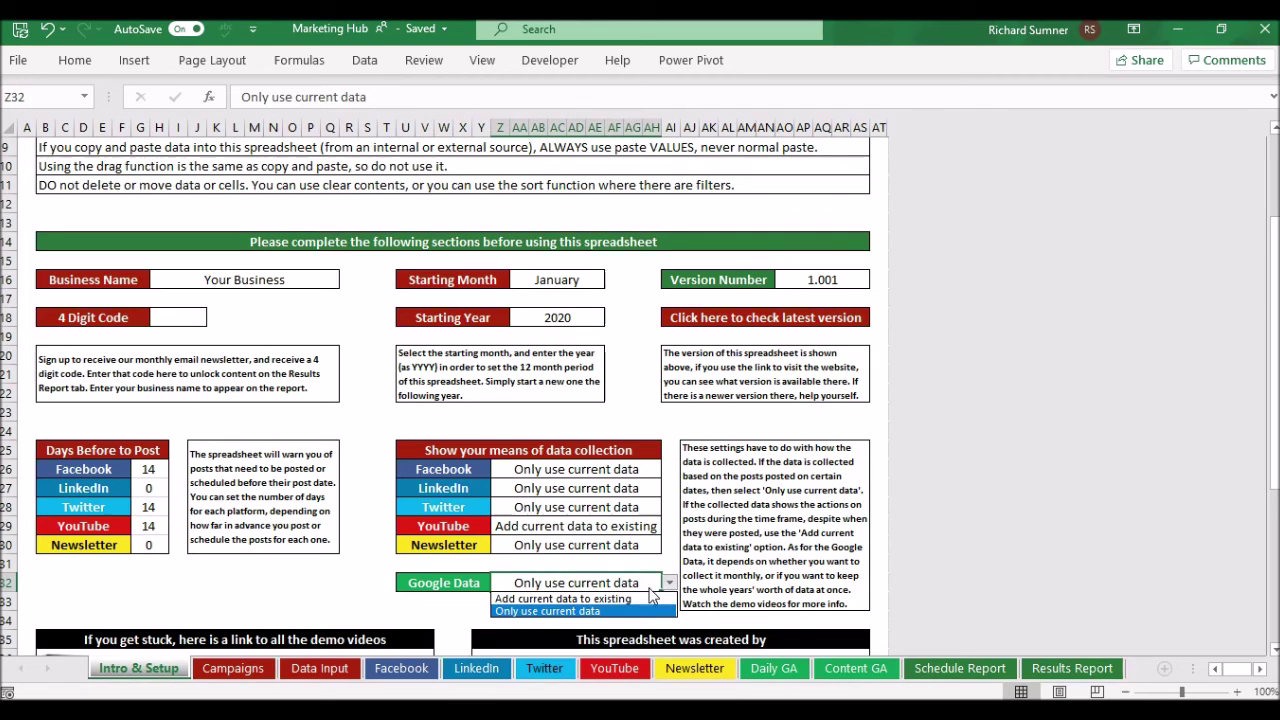
left_click(626, 587)
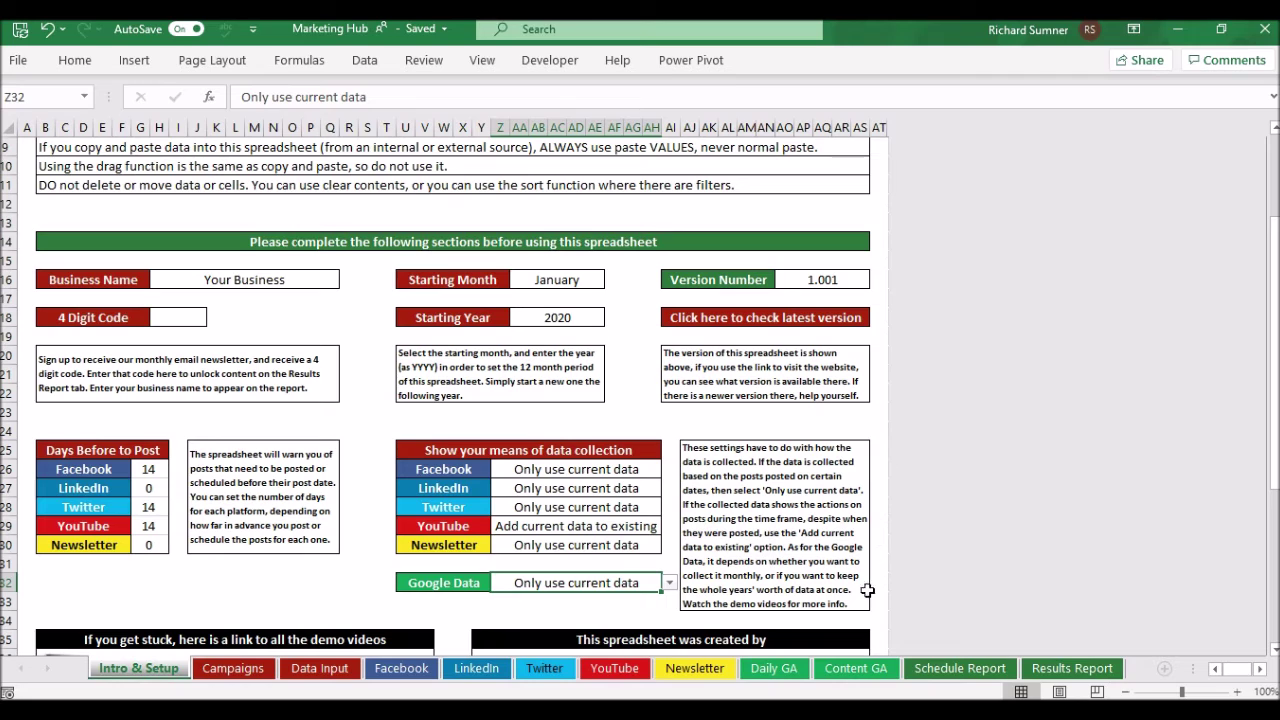
left_click(856, 668)
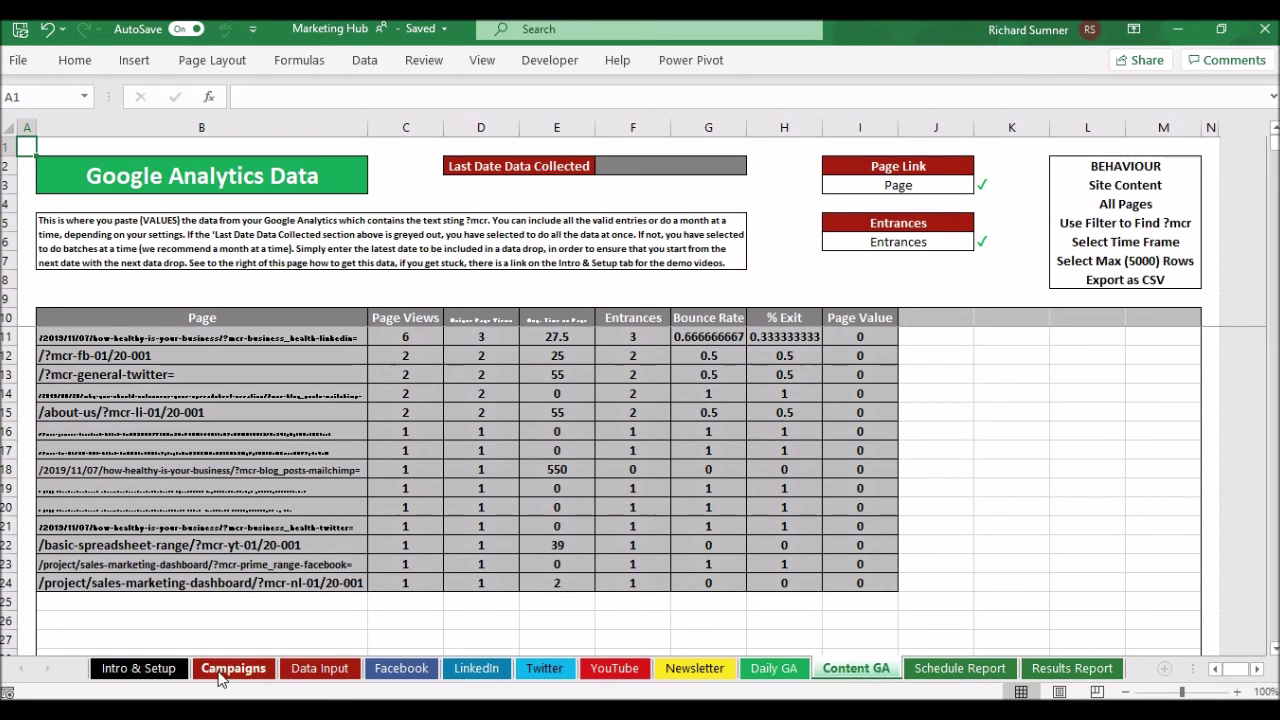
left_click(138, 668)
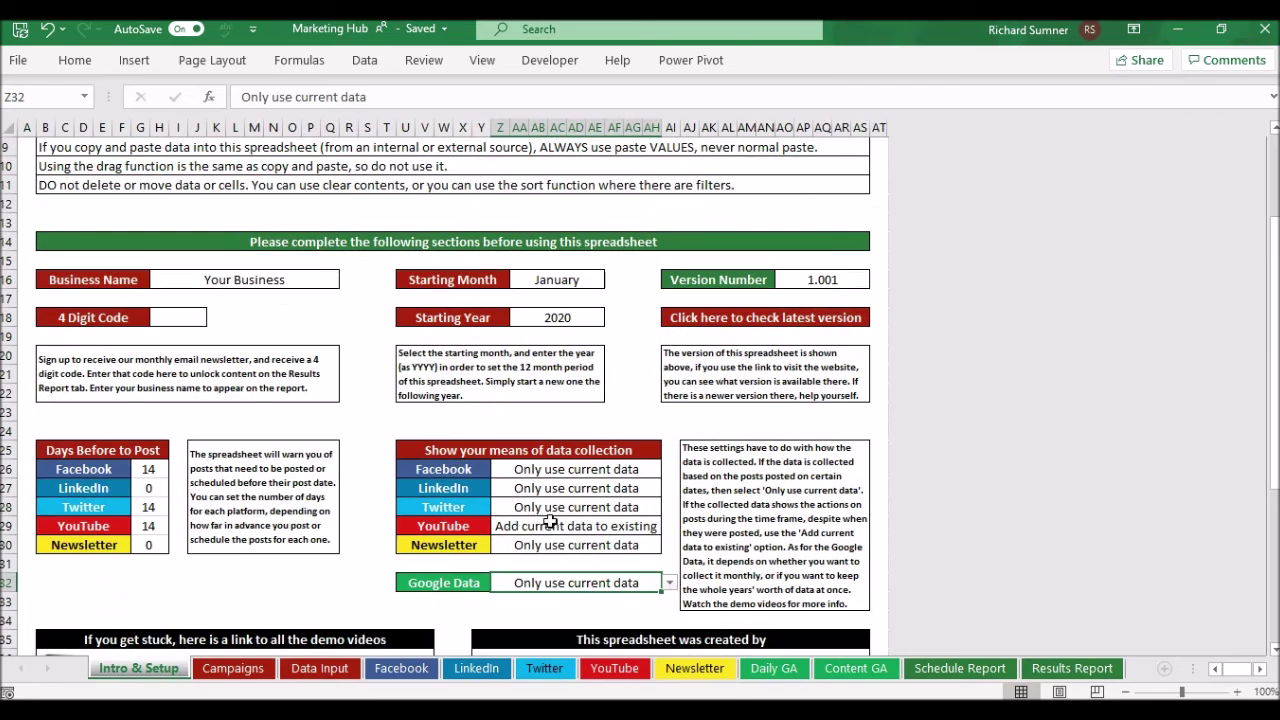
Step: Set the Google Data collection method to "Add current data to existing" and open the Content GA sheet
left_click(668, 582)
left_click(600, 598)
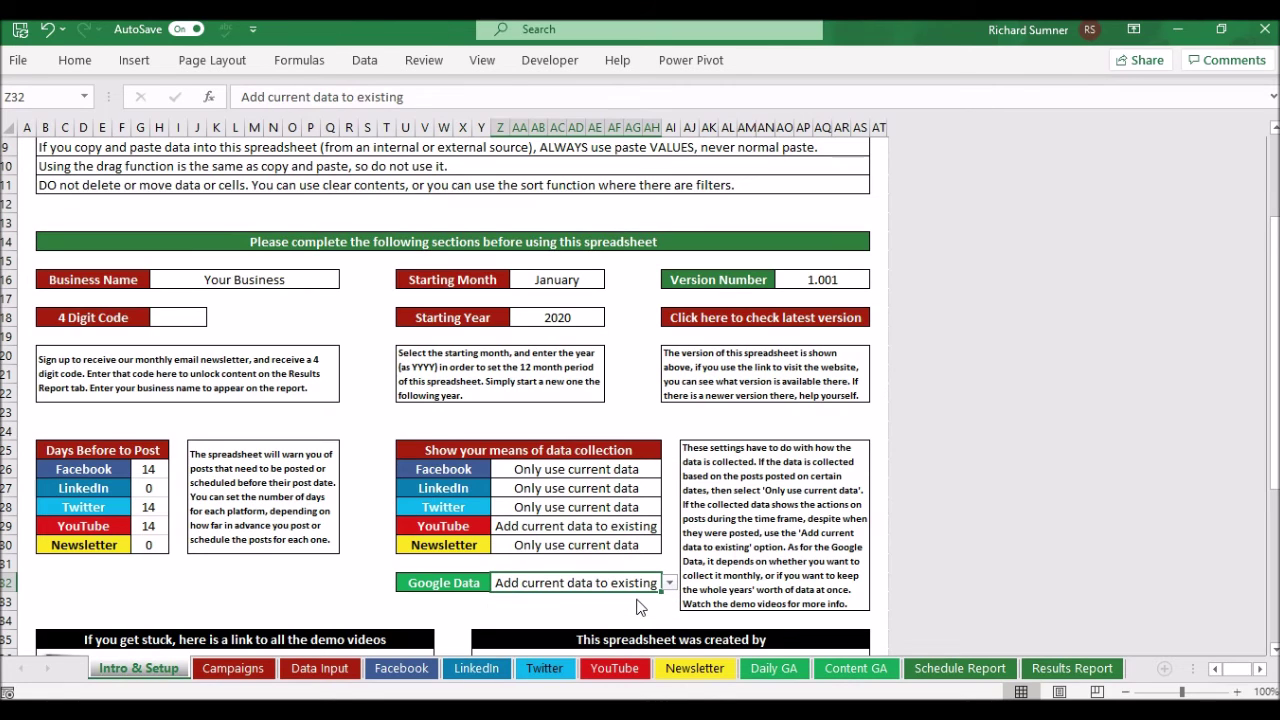
left_click(855, 668)
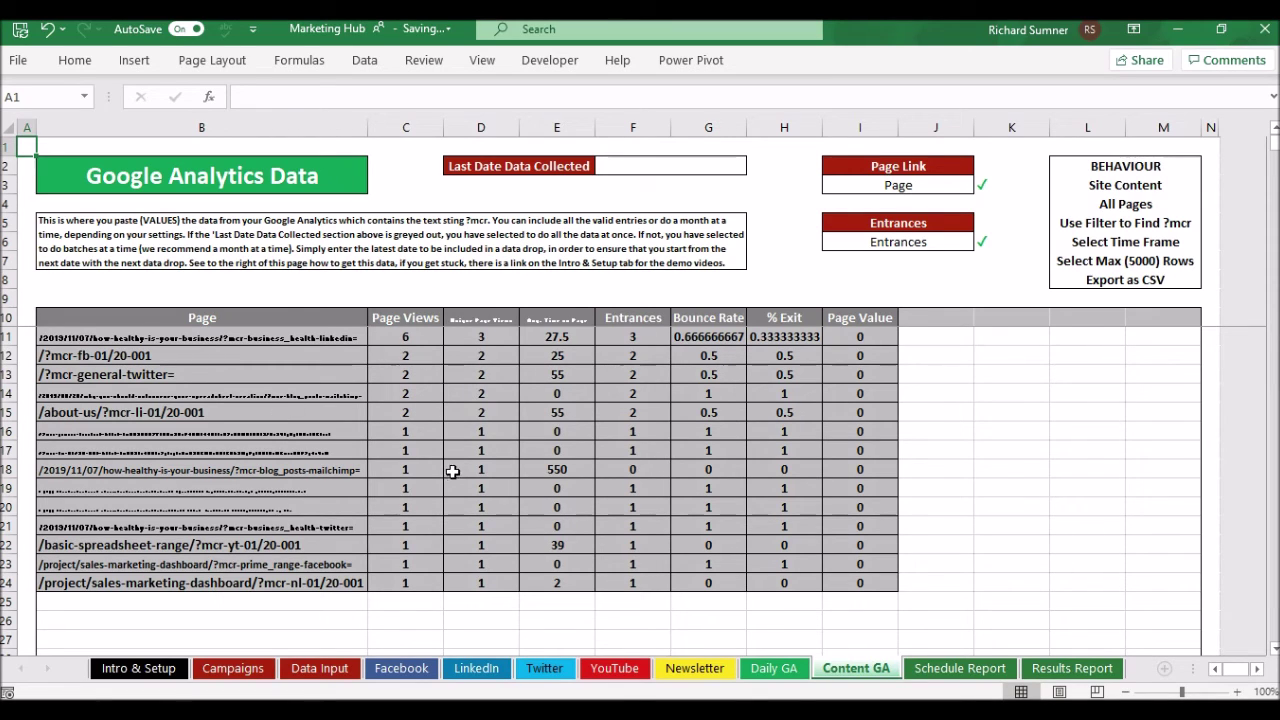
Step: Enter 31 Jan as the Last Date Data Collected on the Content GA sheet
left_click(633, 168)
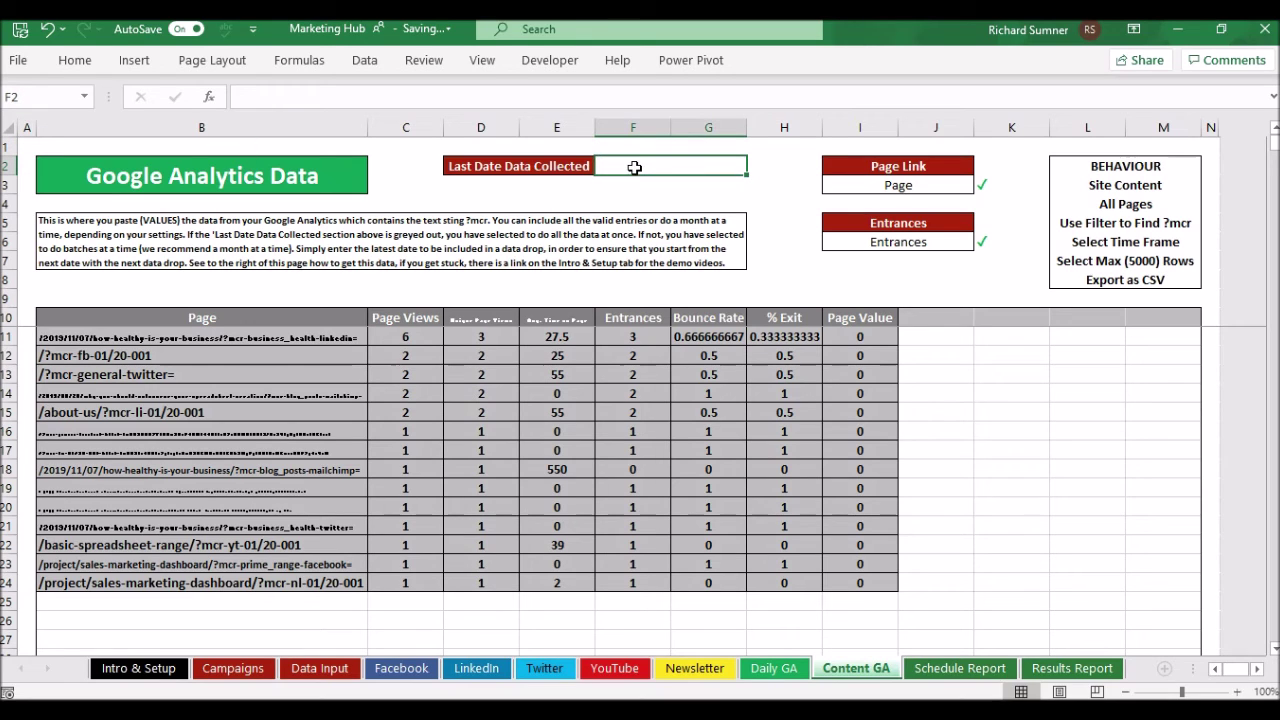
type("31 jan")
key("Return")
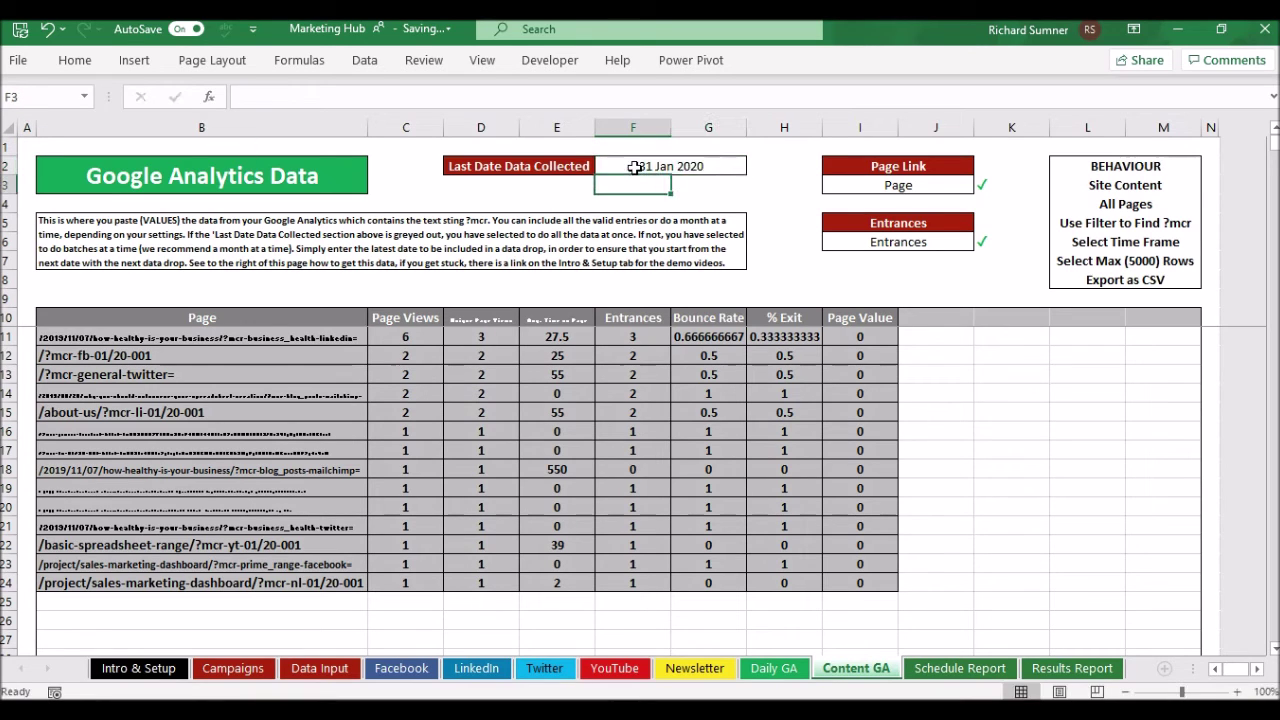
Step: Clear the Last Date Data Collected entry and return the selection to cell A1
left_click(714, 167)
key("BackSpace")
key("Return")
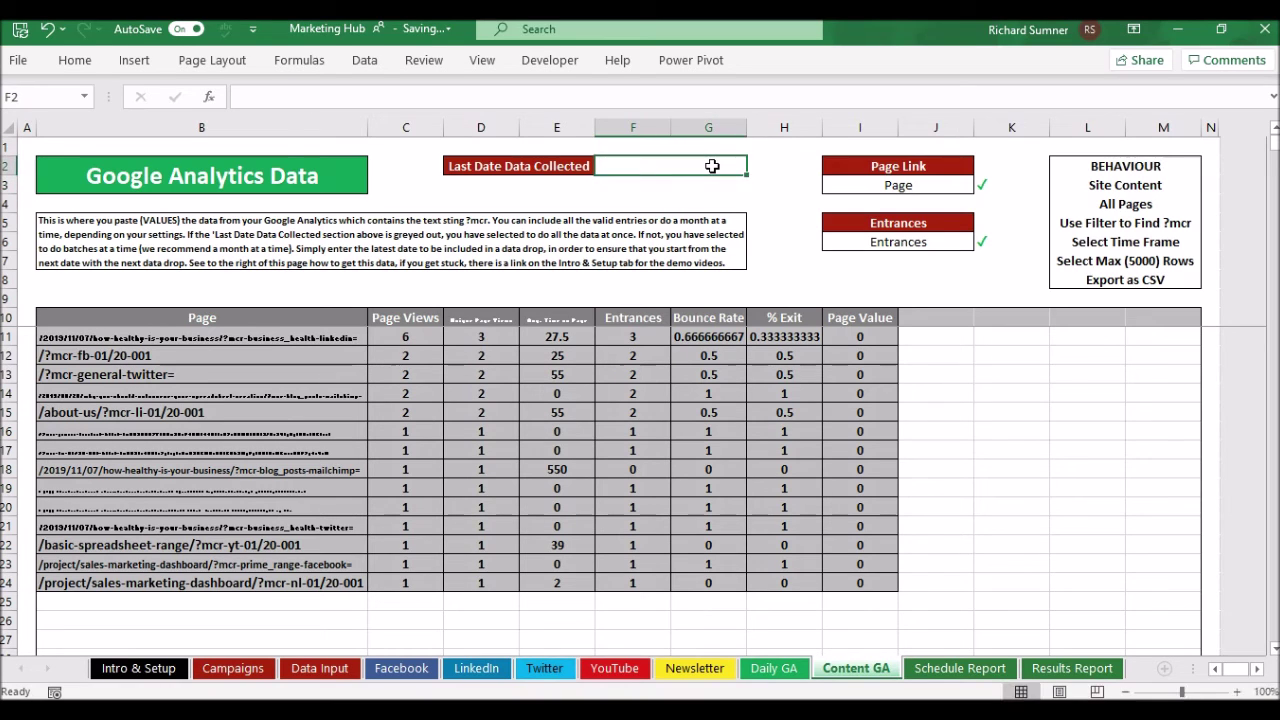
key("ctrl+Home")
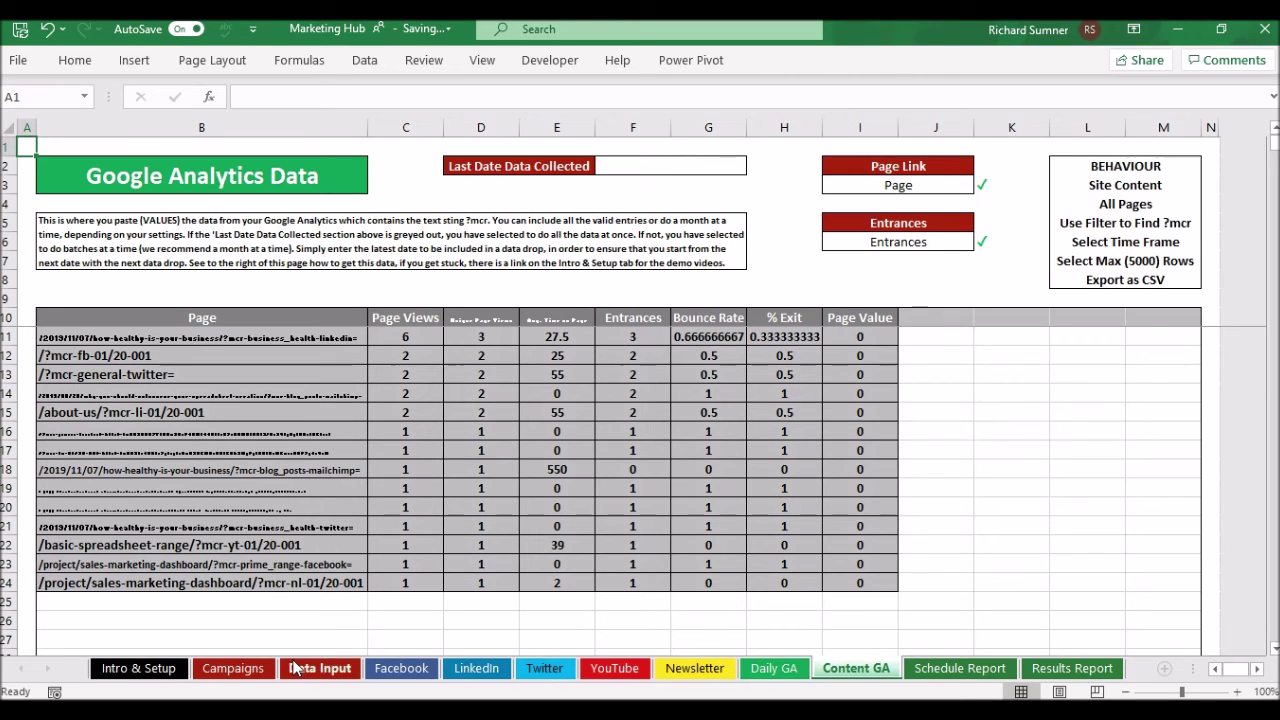
Step: Set the Google Data collection method on the Intro & Setup sheet to "Only use current data"
left_click(161, 677)
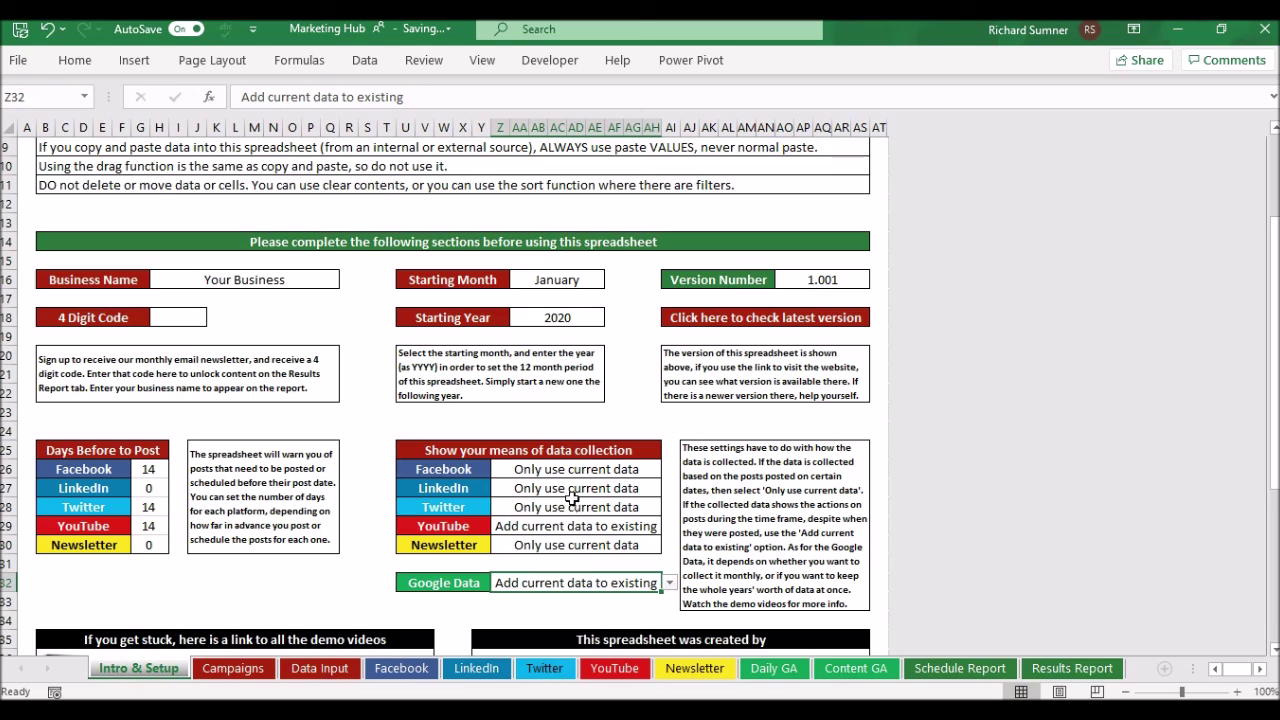
left_click(669, 583)
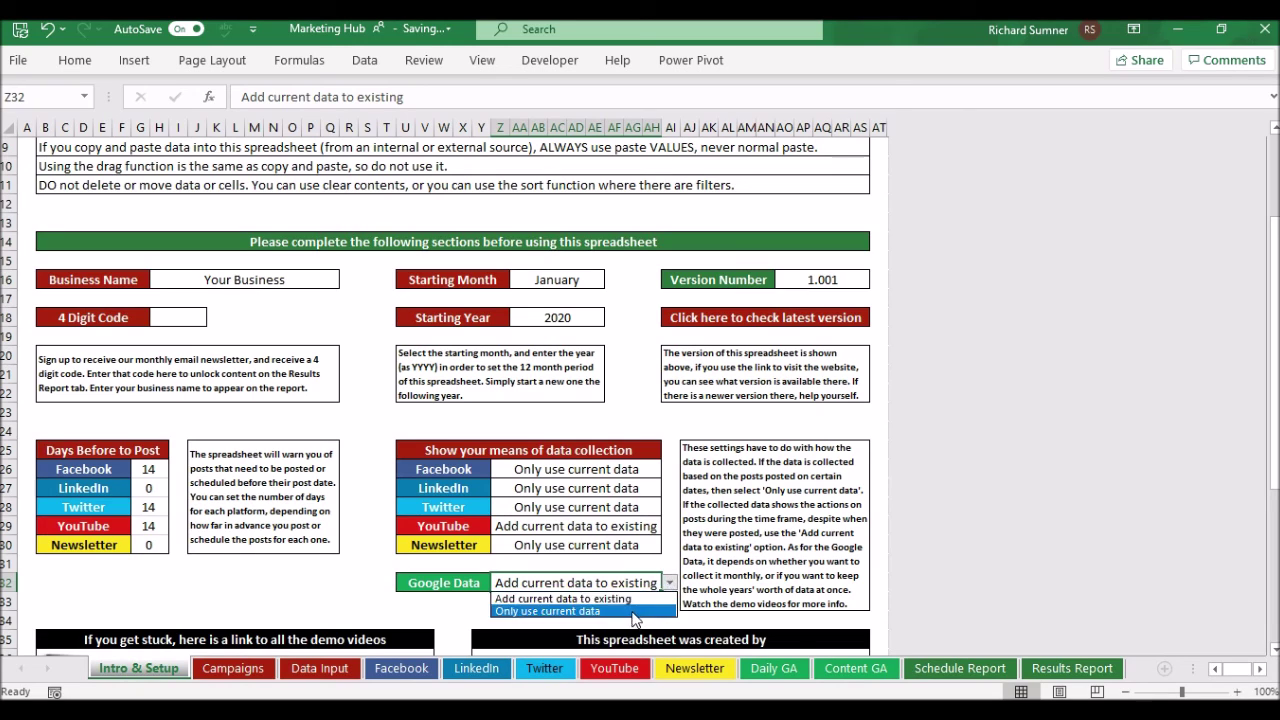
left_click(636, 611)
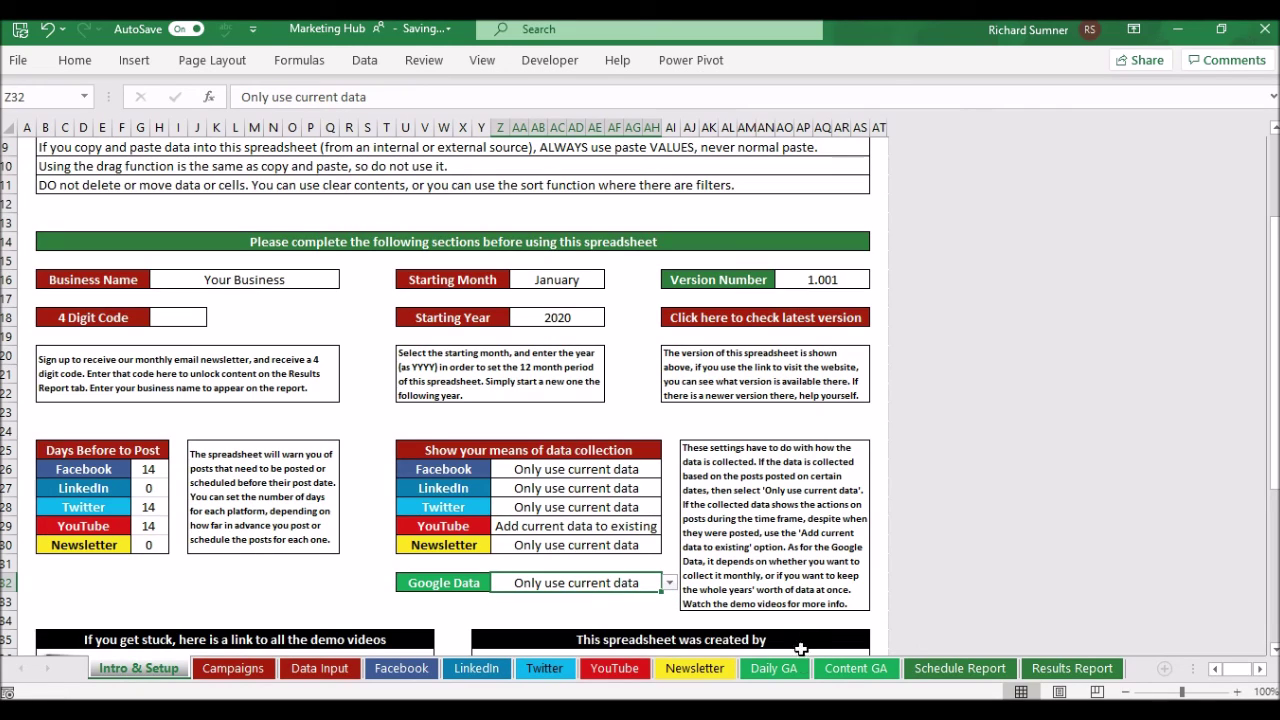
Step: Examine the lower part of the Intro & Setup sheet, including the data collection settings, demo videos link and creator section
left_click(591, 602)
key("Home")
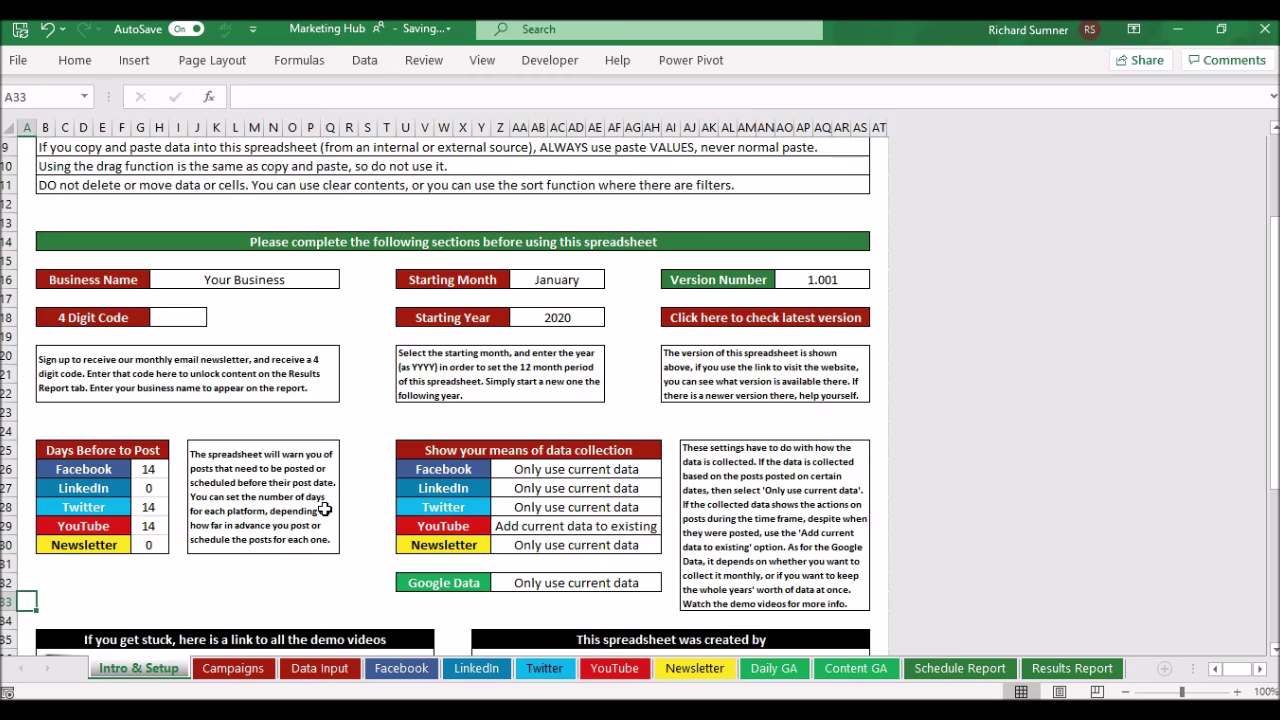
scroll(325, 509, "down", 3)
scroll(325, 509, "up", 1)
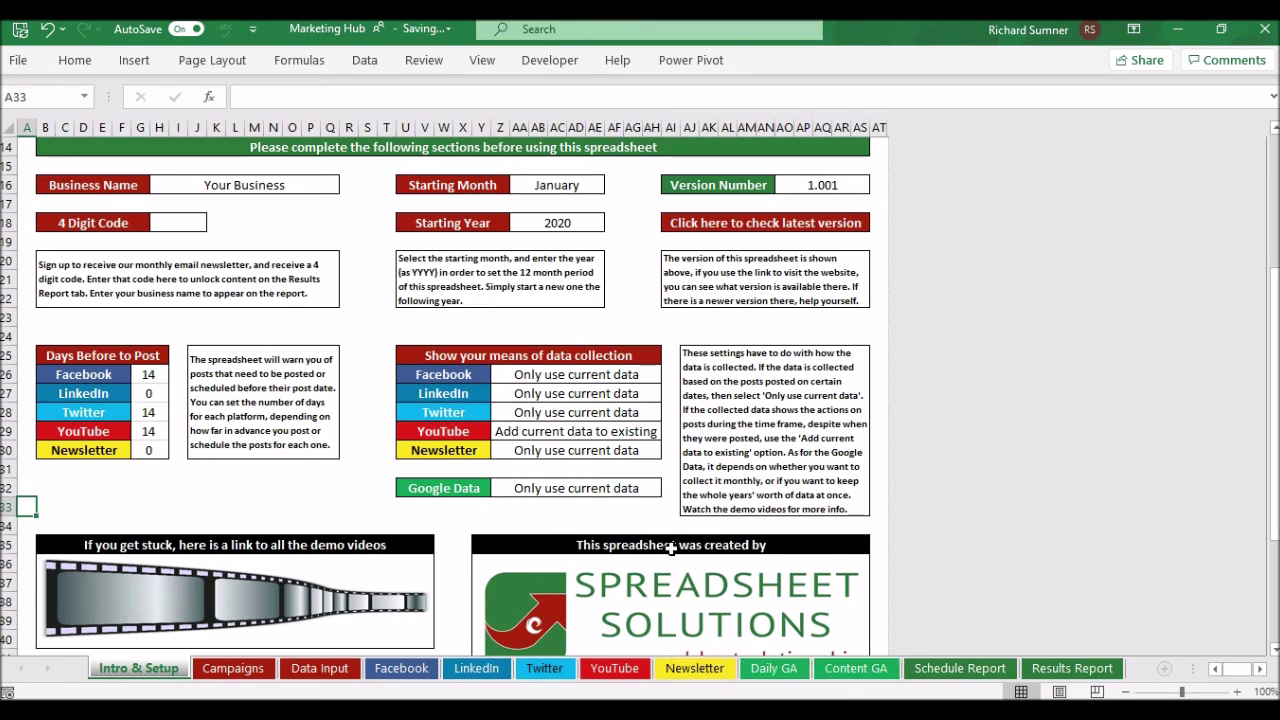
left_click(620, 528)
key("Home")
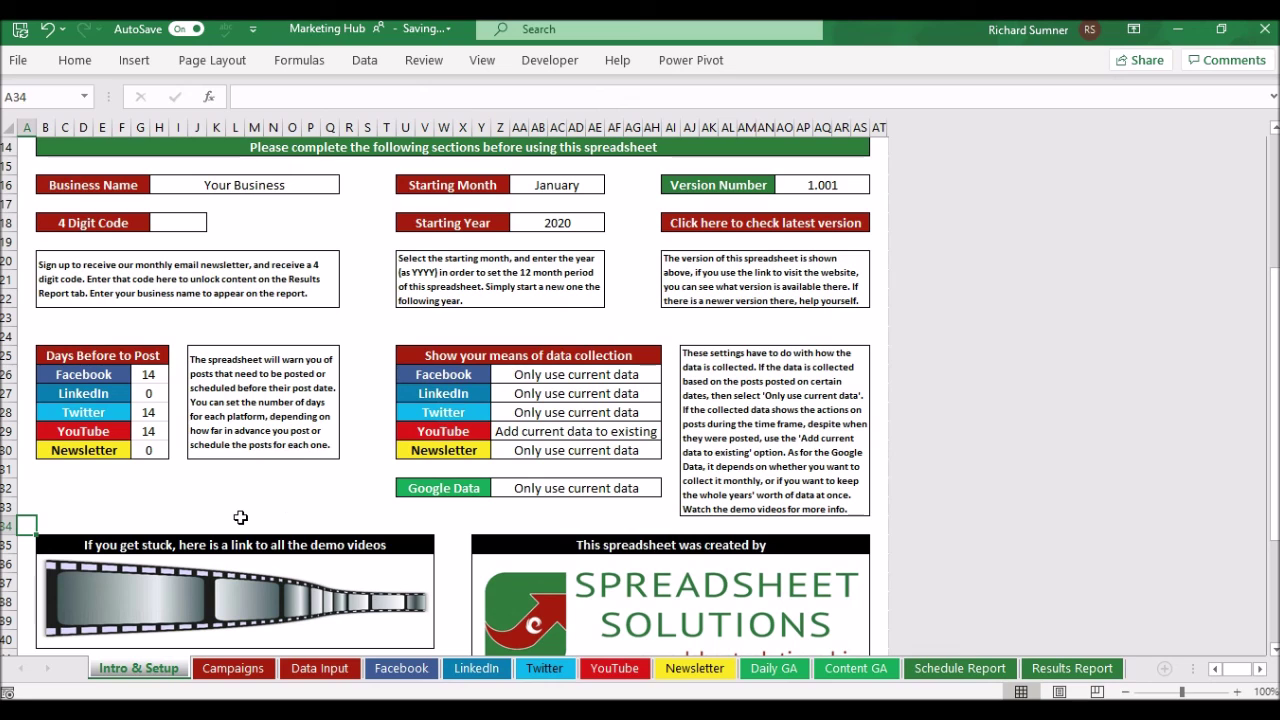
scroll(241, 520, "down", 6)
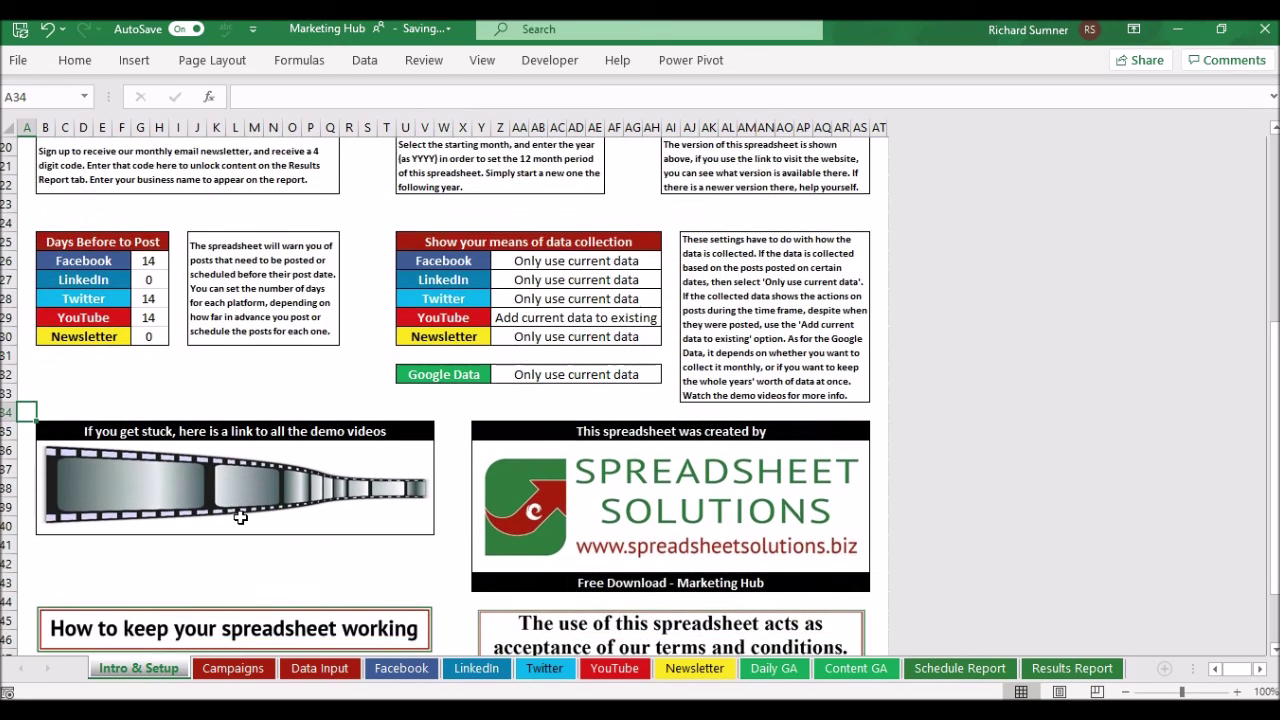
scroll(242, 524, "up", 2)
scroll(241, 524, "up", 3)
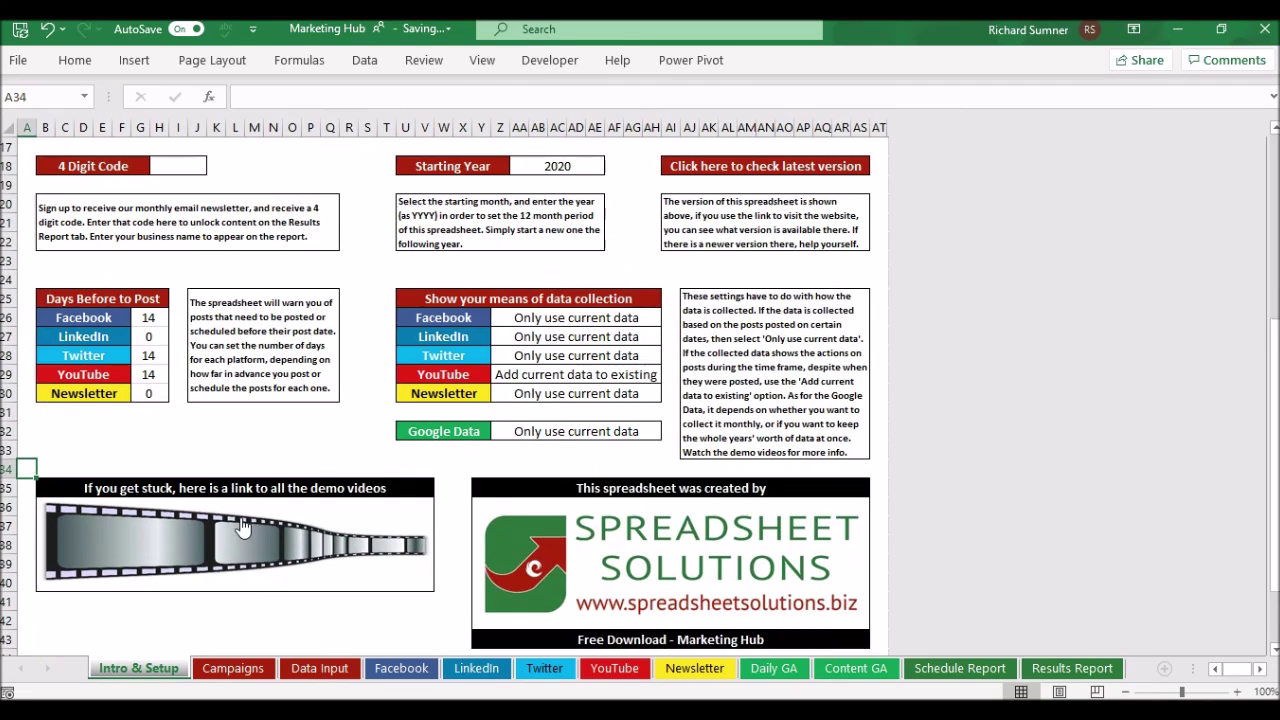
Step: Return the selection to cell A1 of the Intro & Setup sheet
key("Up")
key("Up")
key("Up")
key("Up")
key("Up")
key("Up")
key("Up")
key("Up")
key("Up")
key("Up")
key("Up")
key("ctrl+Home")
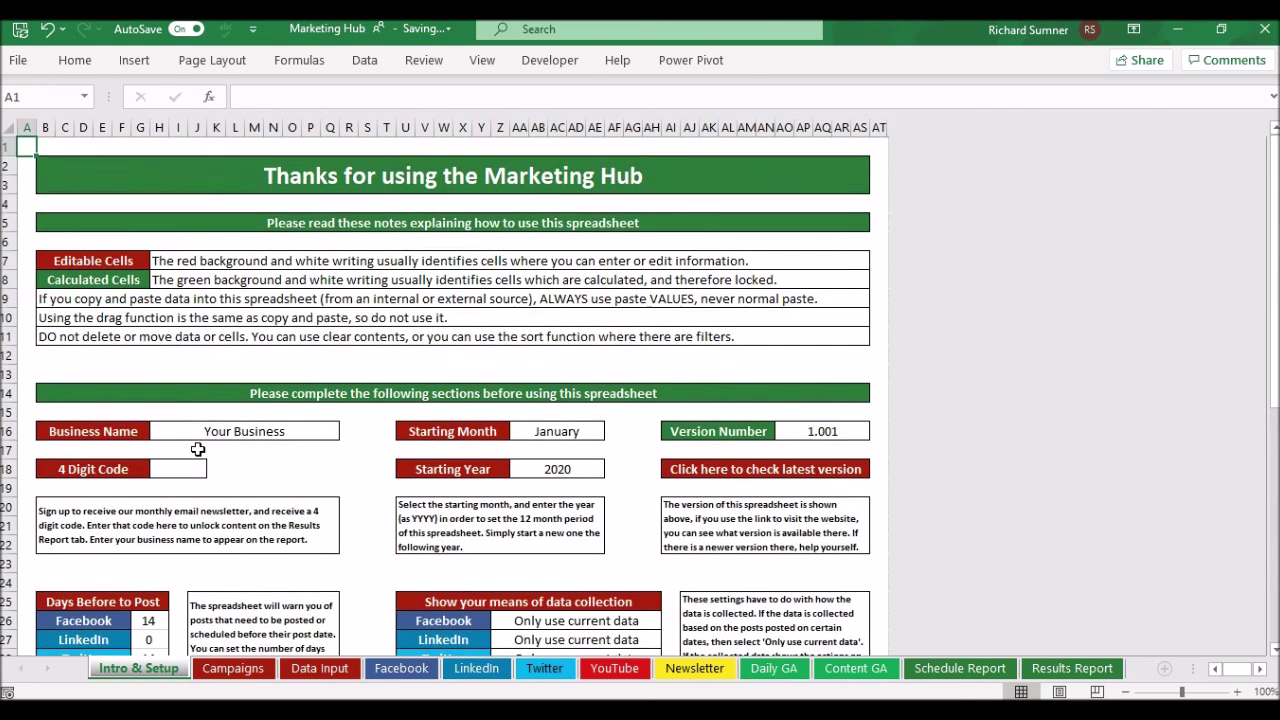